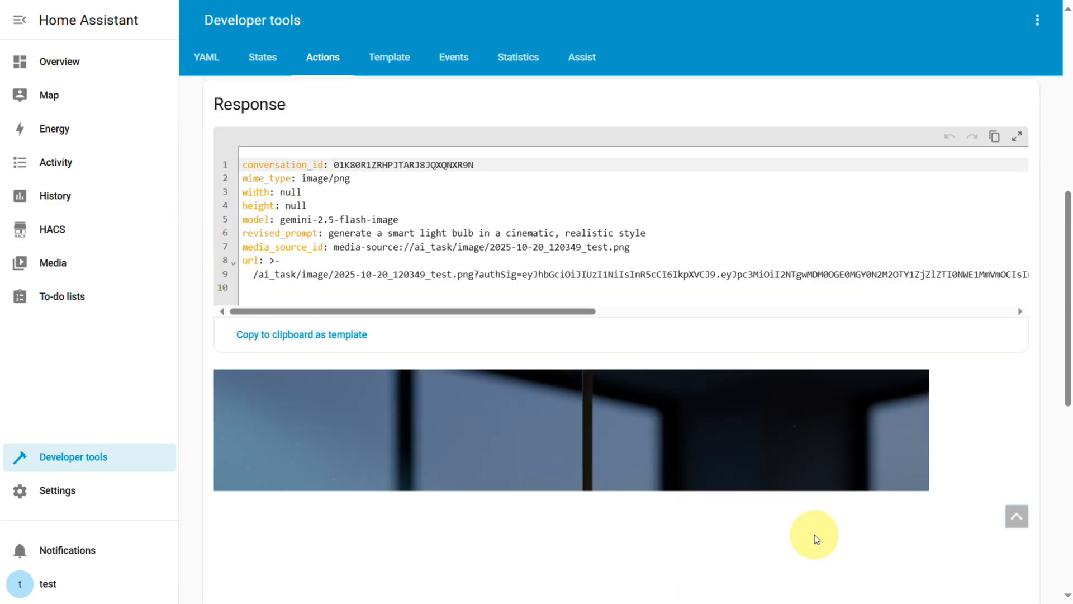
Examine the generated smart light bulb image in the Generate image action's response.
scroll(814, 535, "down", 4)
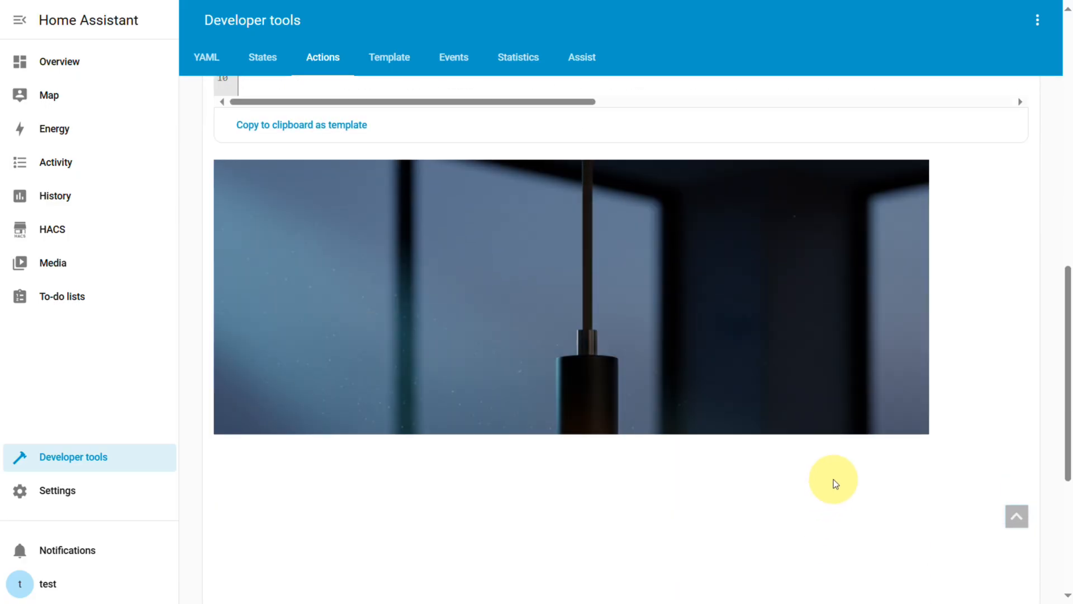
scroll(834, 479, "down", 3)
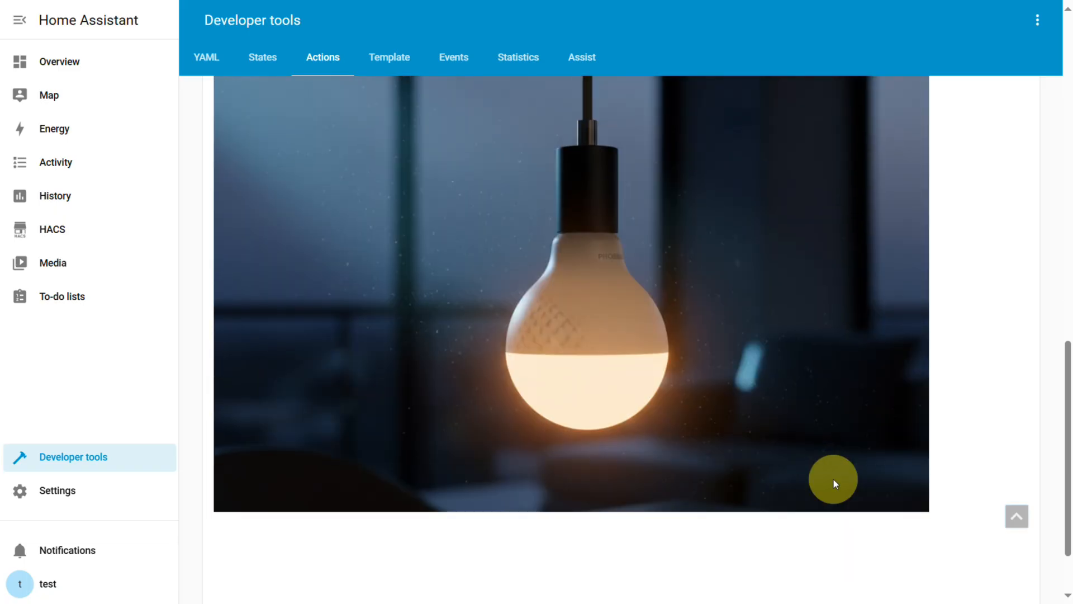
scroll(834, 479, "down", 2)
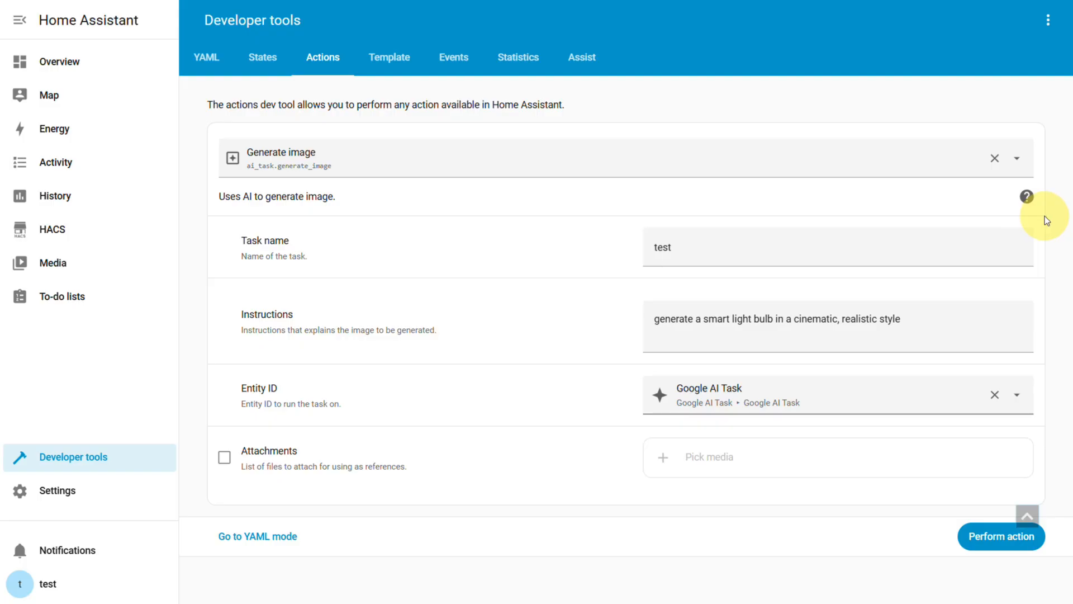
Set the instructions to "transform the image into a Disney style picture." and attach 2025-10-20_120809_test.png from My media's image folder.
left_click_drag(920, 320, 665, 324)
type("transform the image into a Disney style picture.")
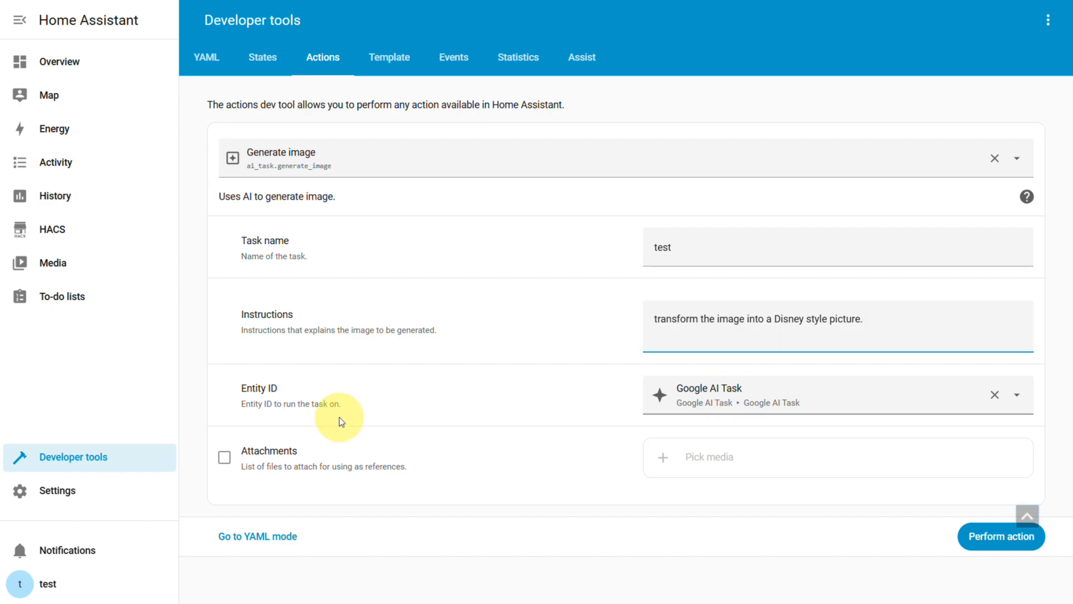
left_click(225, 458)
left_click(712, 462)
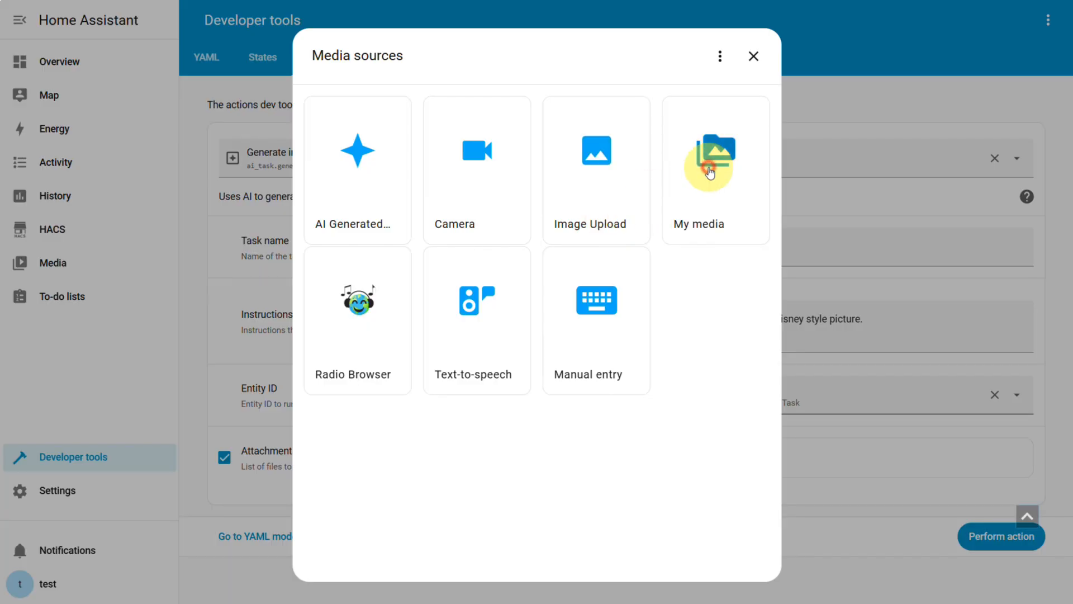
left_click(703, 161)
left_click(343, 162)
left_click(360, 165)
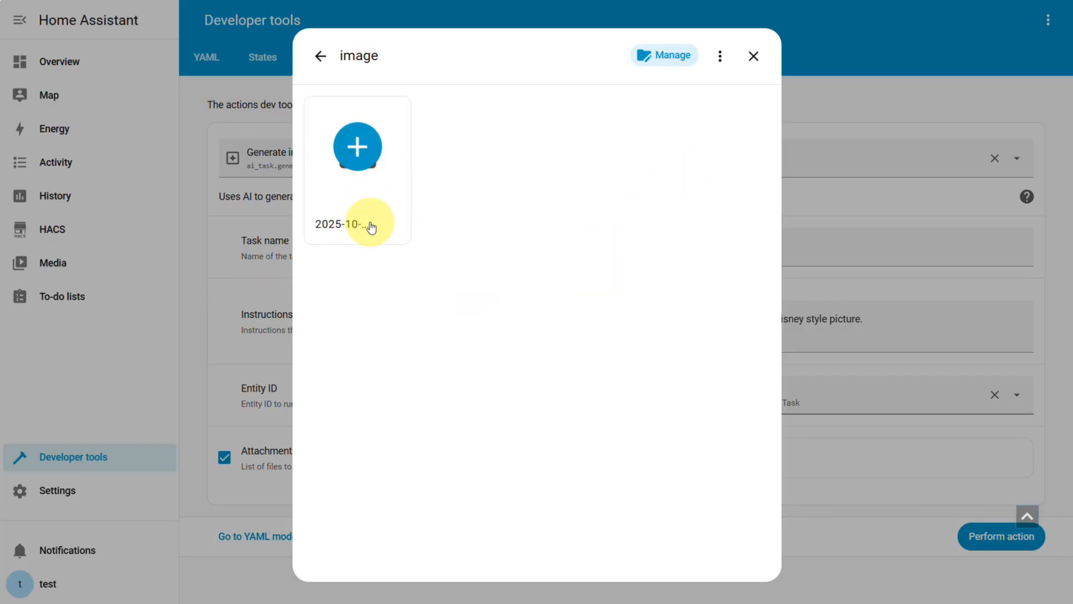
left_click(367, 178)
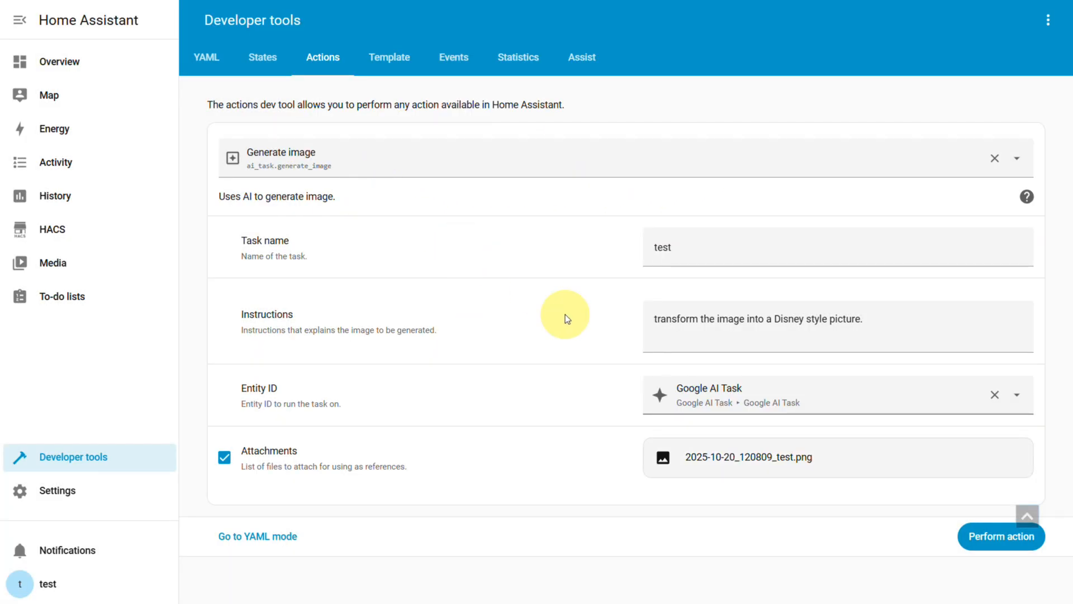
Run the Generate image action with the attached picture and view the image in its response.
left_click(972, 538)
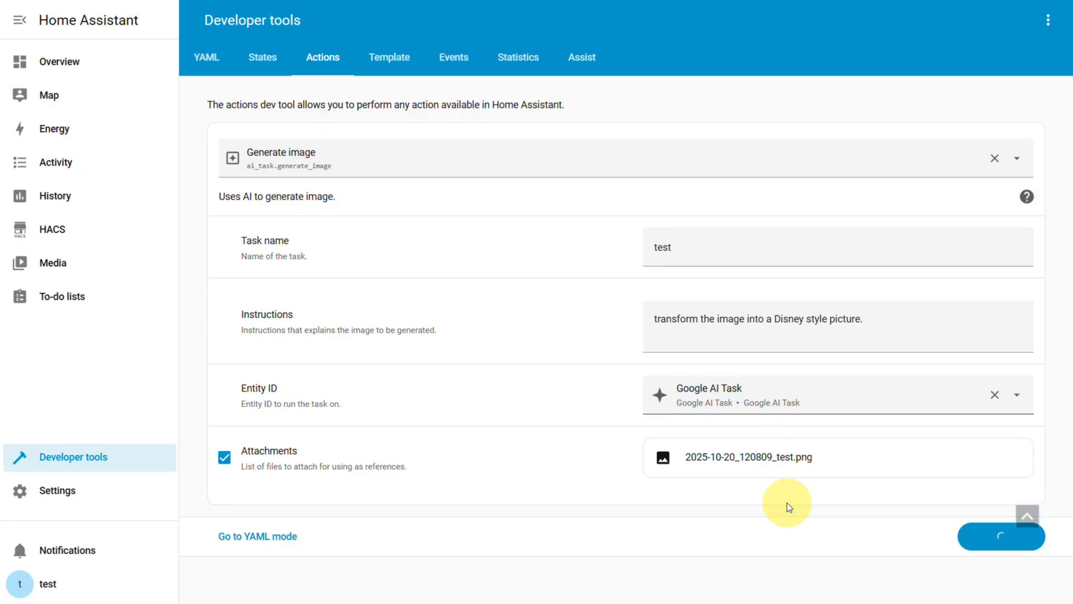
scroll(788, 502, "down", 10)
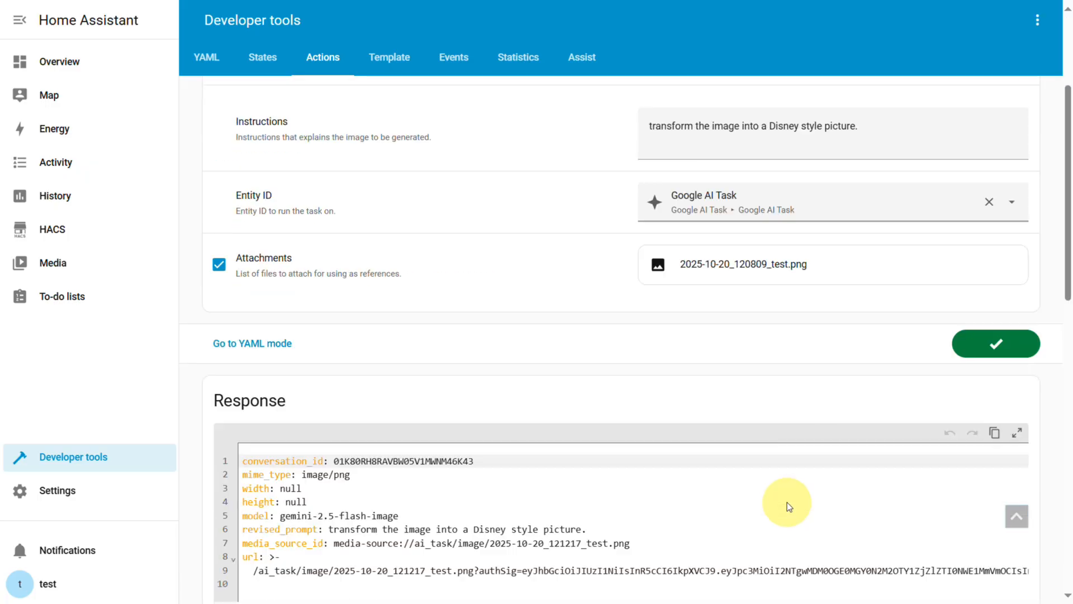
left_click_drag(1067, 268, 1055, 434)
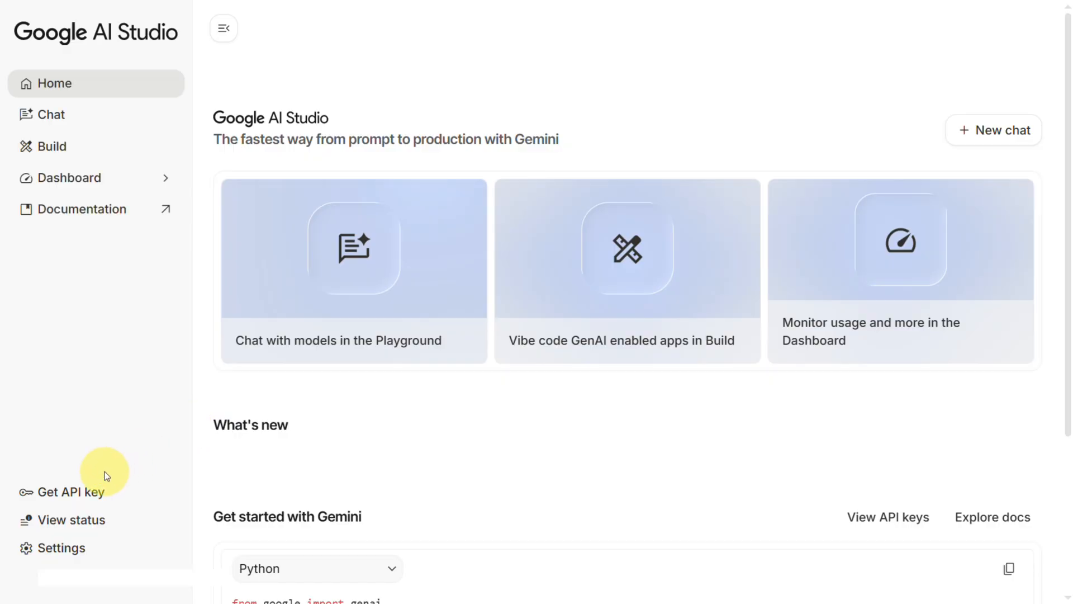
In Google AI Studio, create an API key named test2 in the Gemini API project and copy it.
left_click(72, 493)
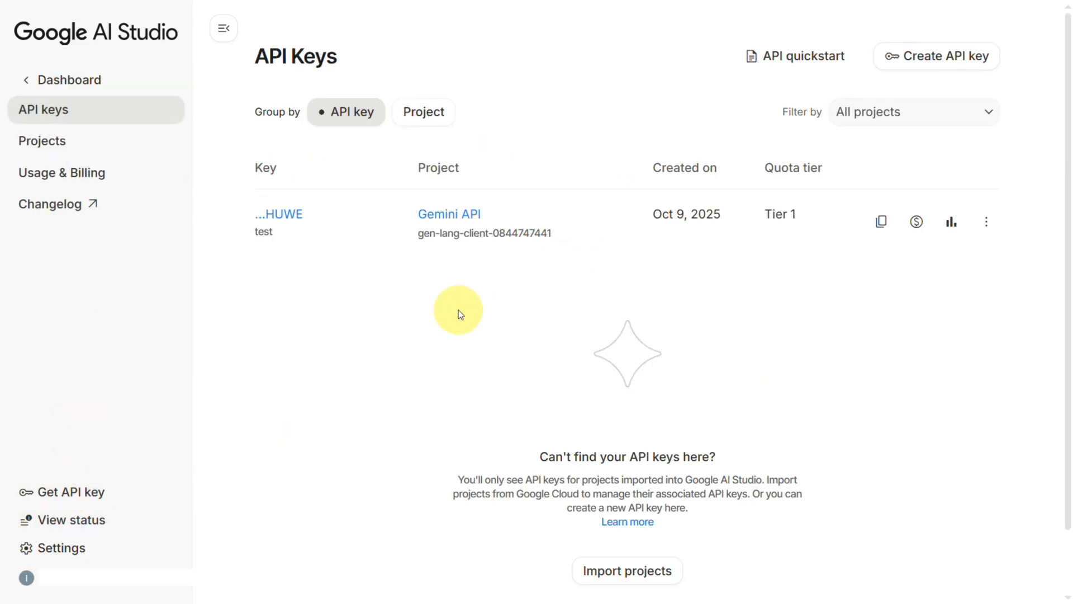
left_click(954, 57)
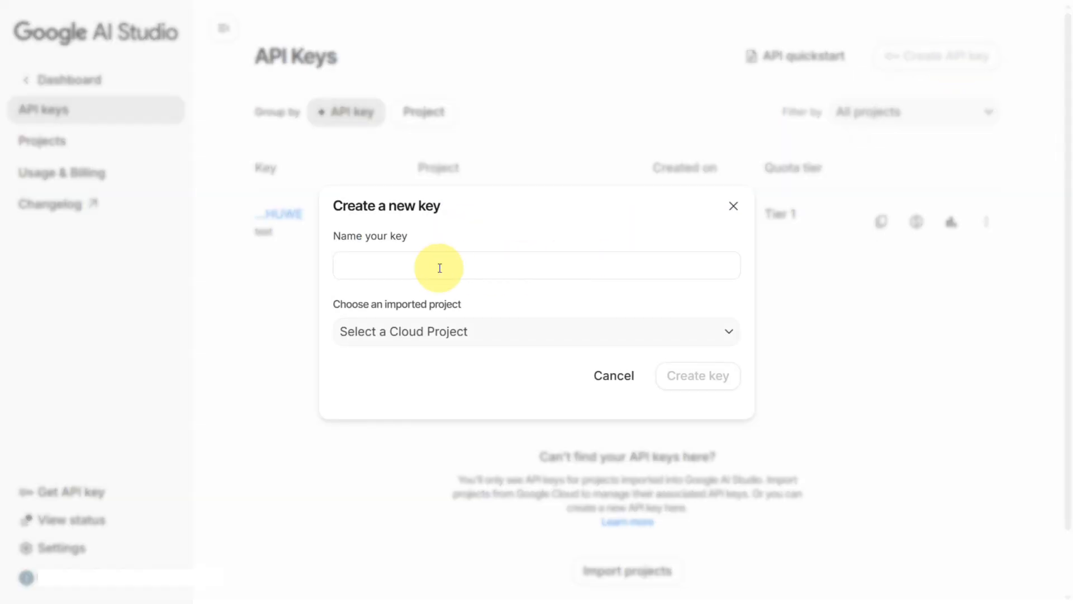
left_click(414, 267)
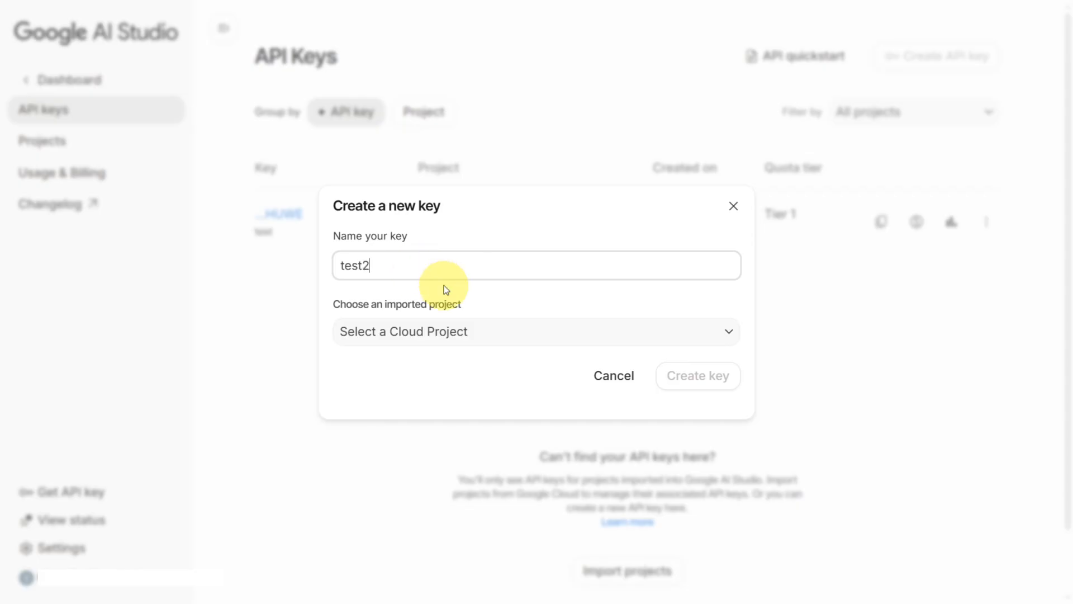
left_click(448, 336)
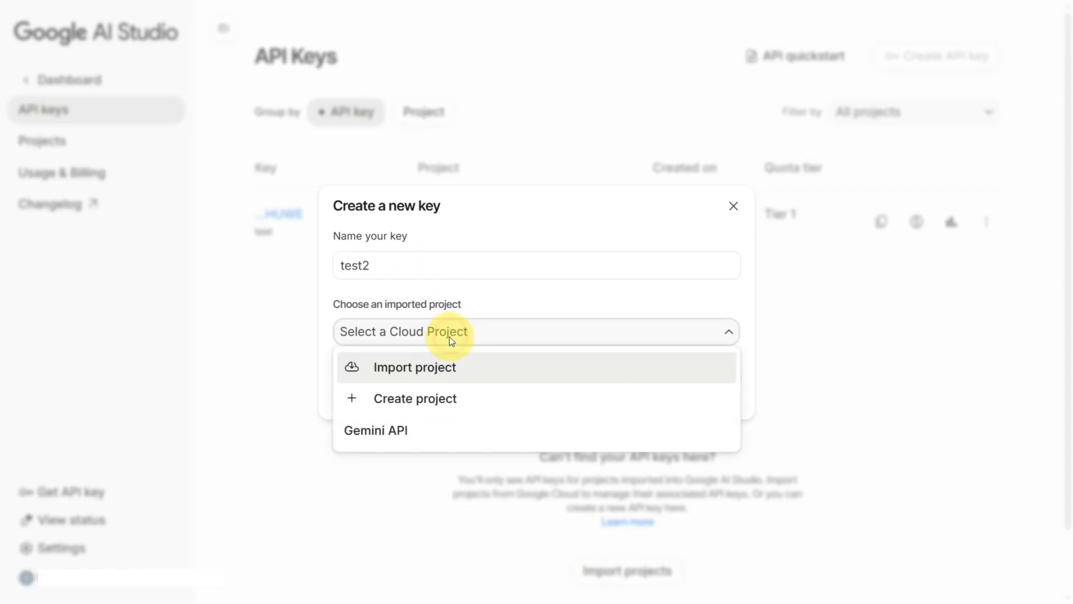
left_click(385, 432)
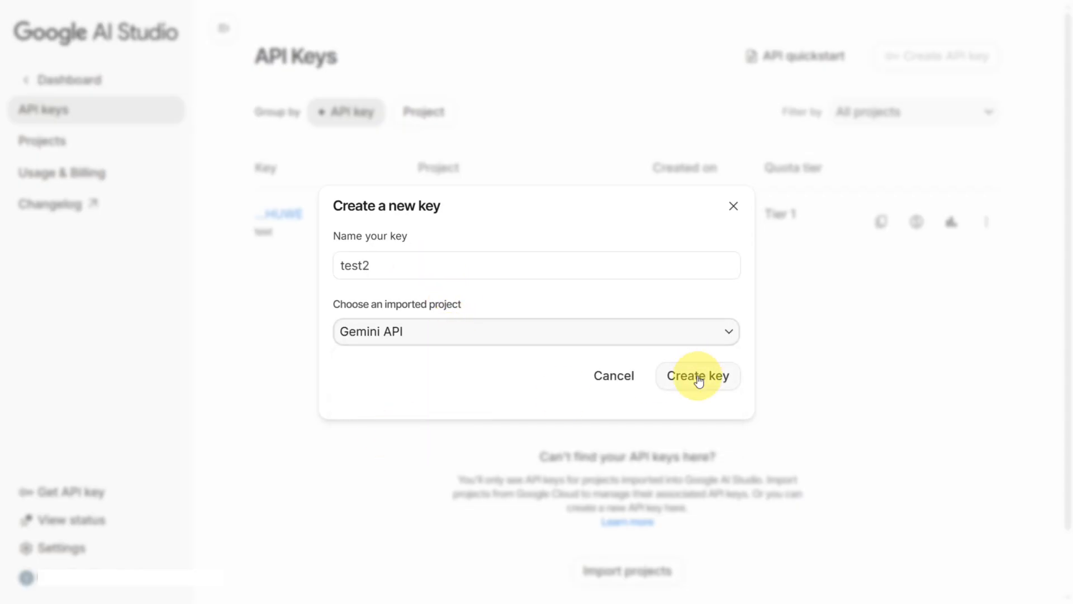
left_click(698, 376)
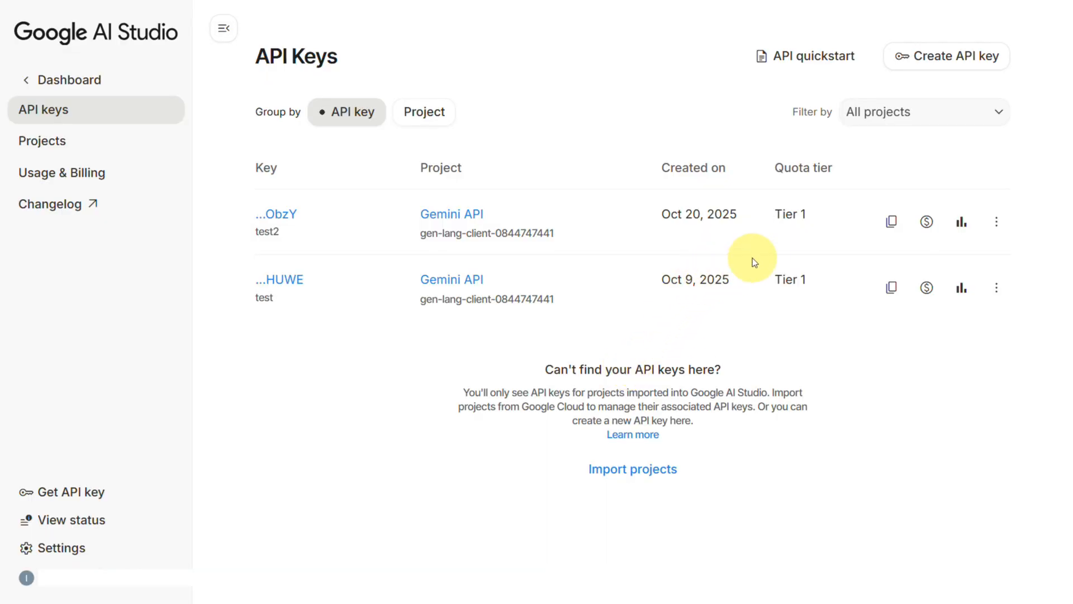
left_click(893, 224)
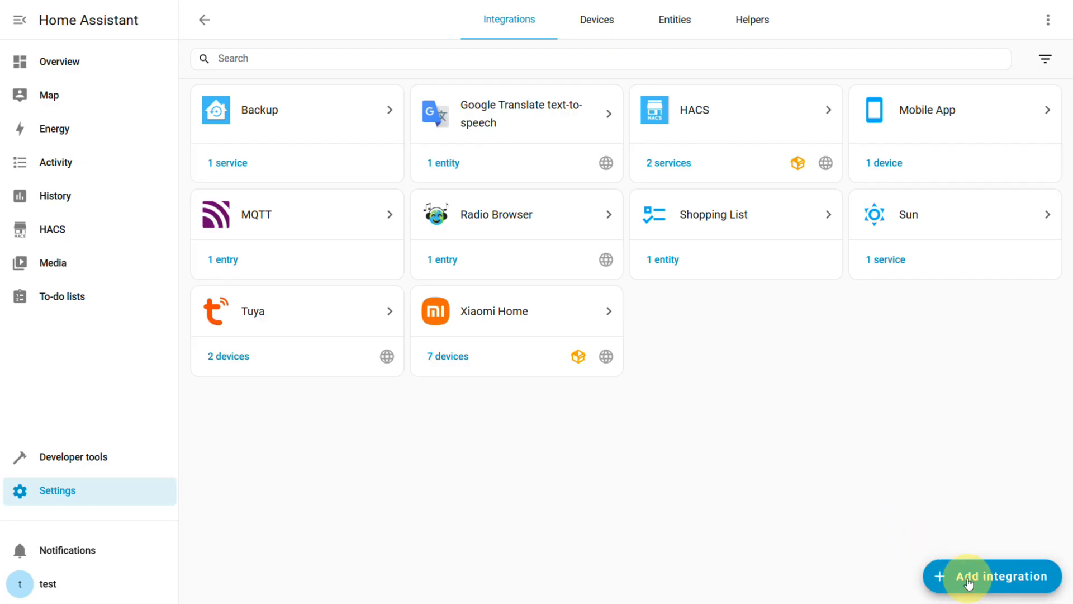
In Home Assistant, start adding the Google Gemini integration by searching for the brand GOOGLE.
left_click(969, 583)
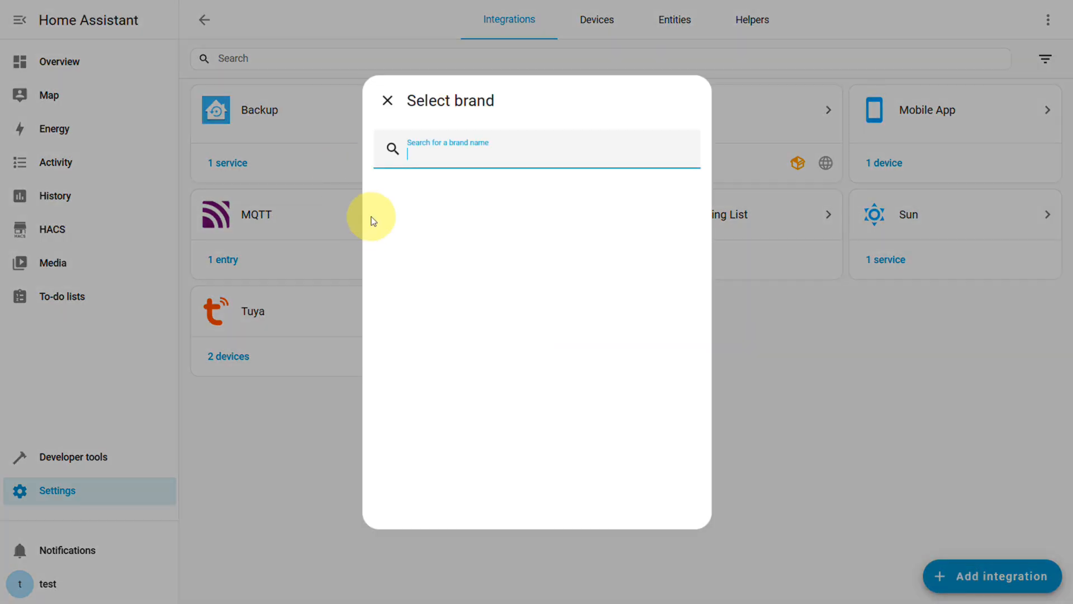
type("GOOG")
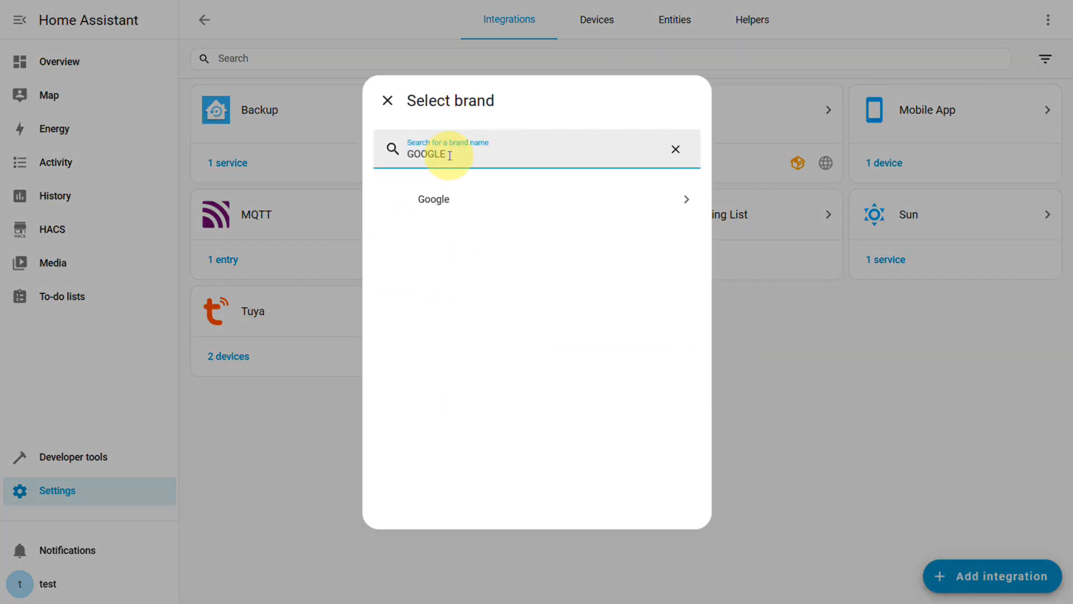
type("LE")
left_click(455, 210)
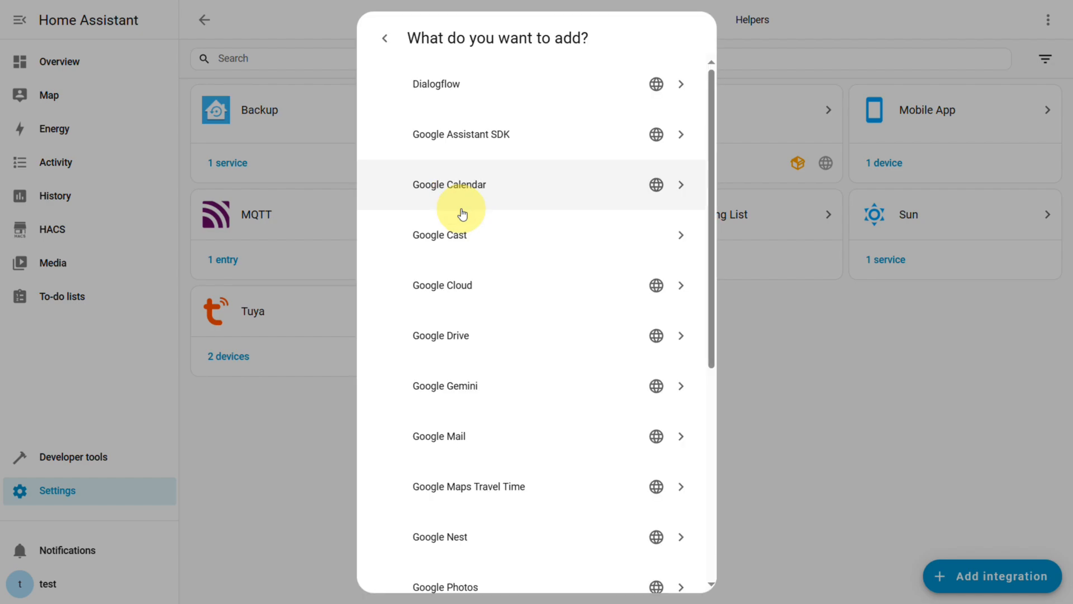
left_click(464, 388)
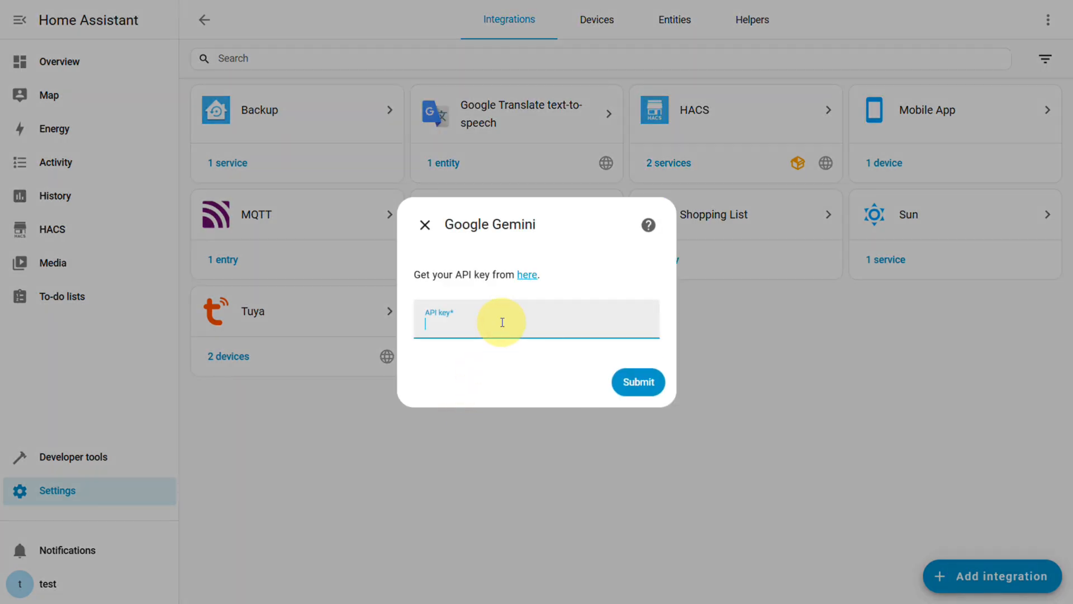
Paste the API key into the Google Gemini setup, submit it, and finish without assigning areas to the devices.
key("ctrl+v")
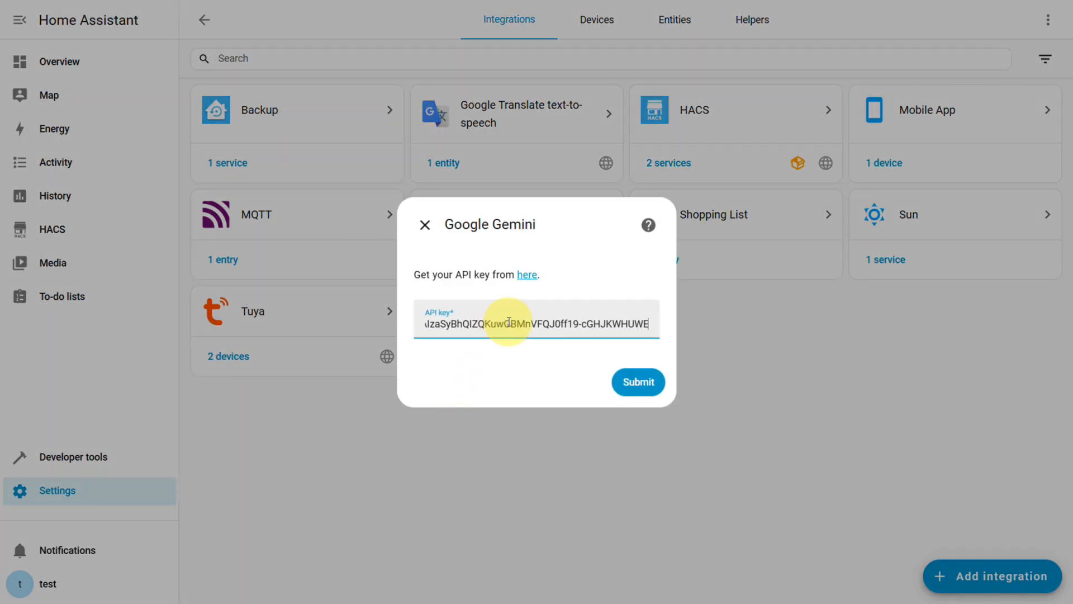
left_click(631, 384)
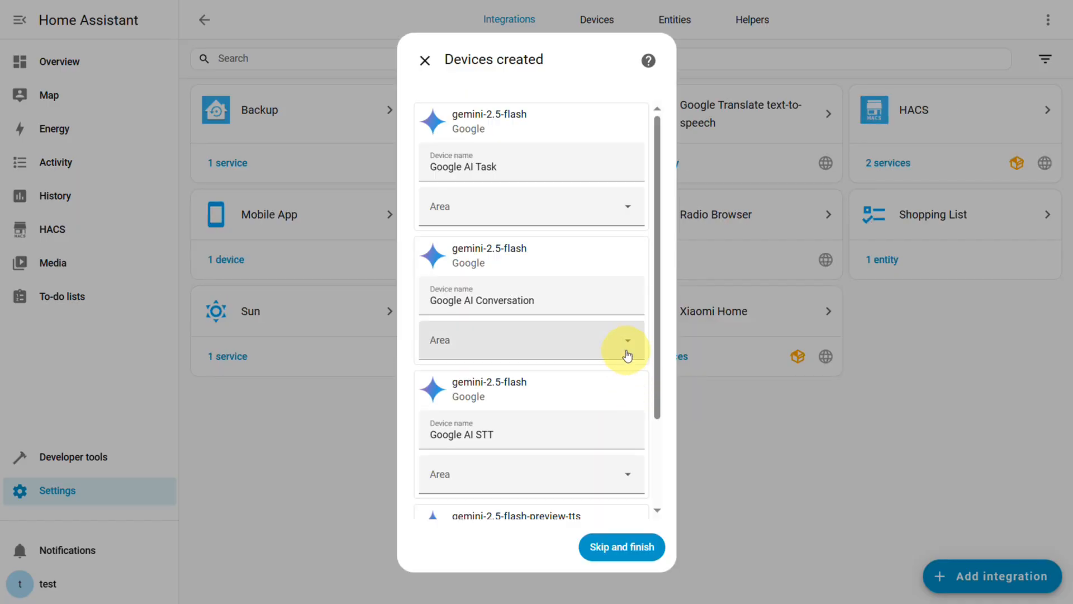
scroll(627, 355, "down", 2)
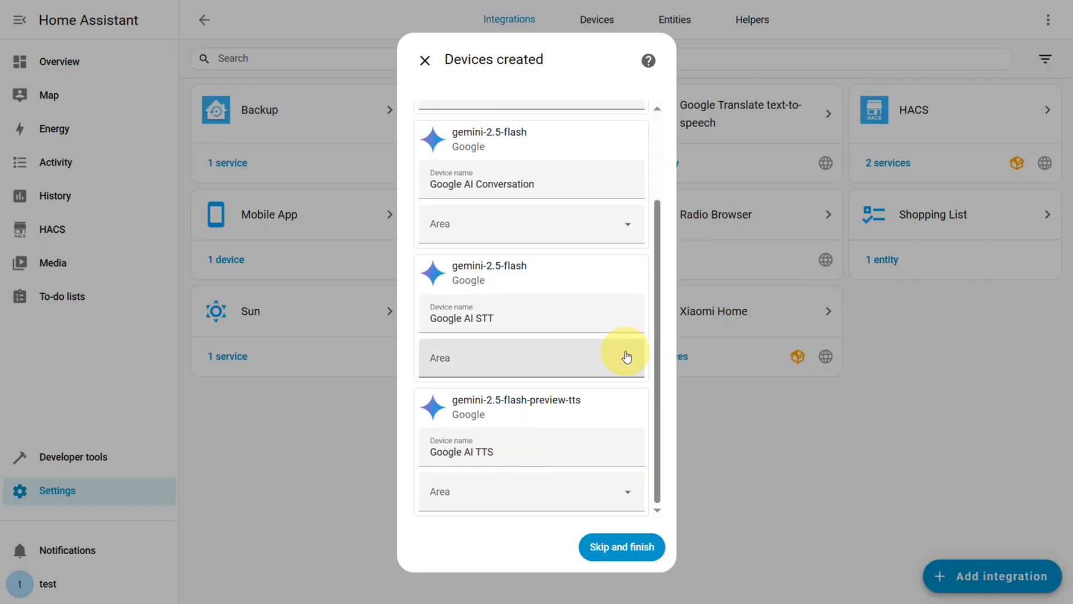
left_click(624, 542)
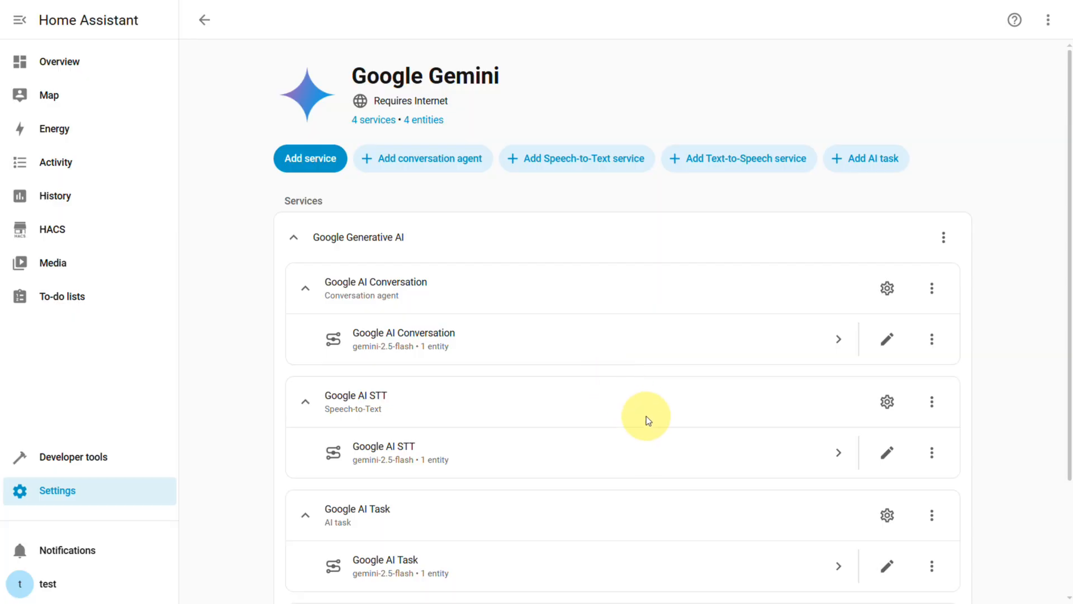
Turn off the recommended model settings for the Google AI Task service and submit.
scroll(646, 417, "down", 3)
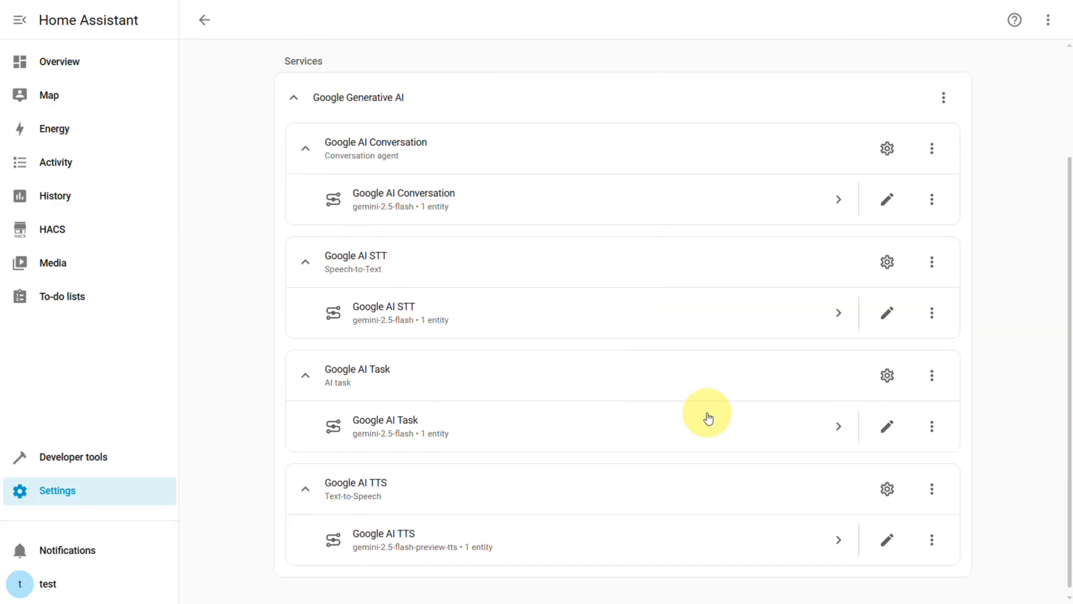
left_click(887, 376)
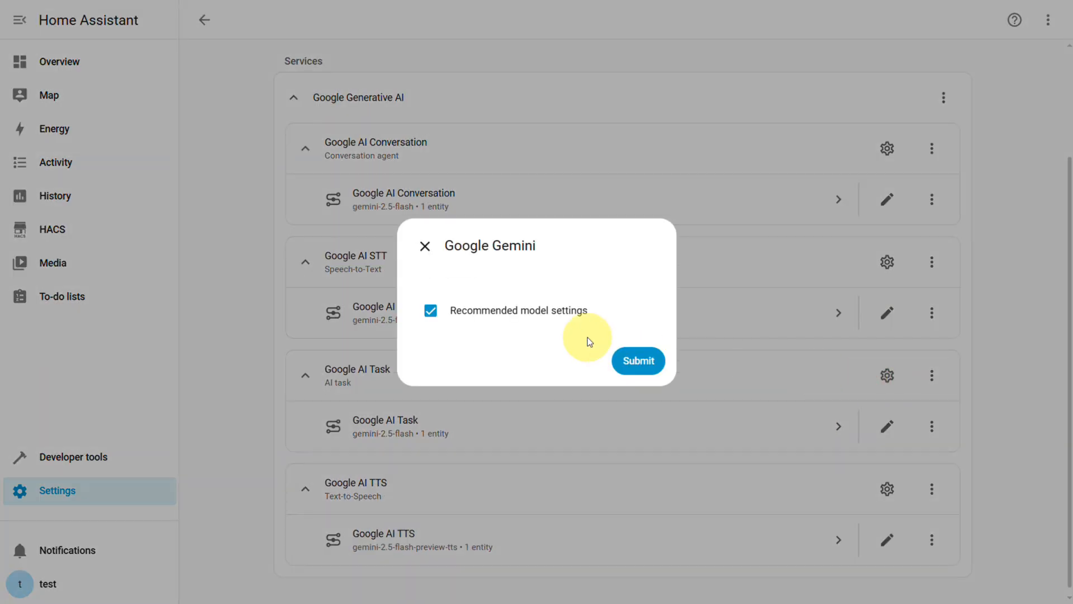
left_click(430, 313)
left_click(638, 360)
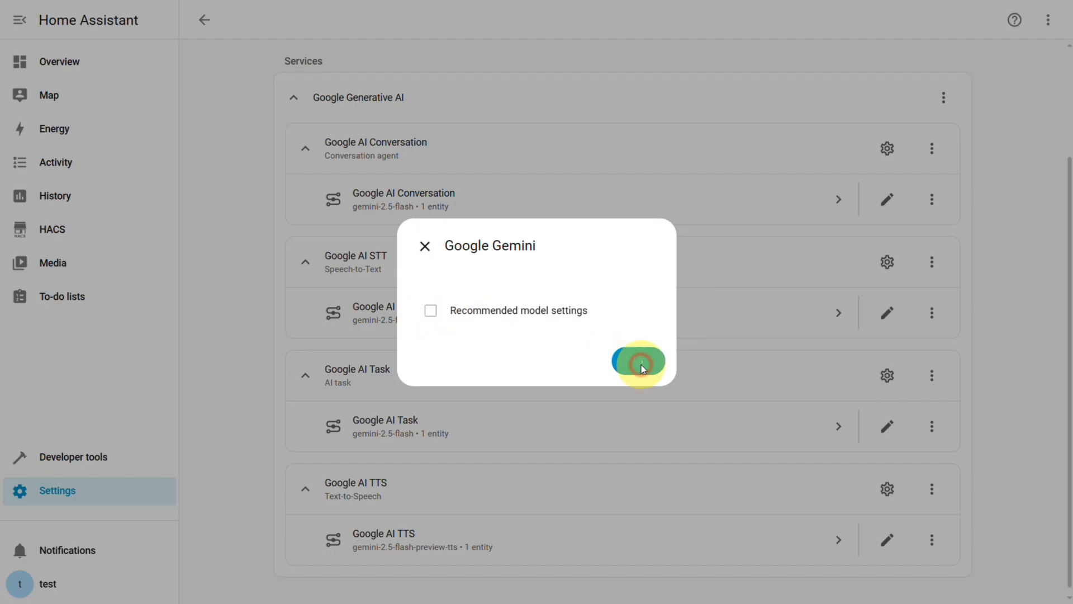
Set the Google AI Task model to gemini-2.5-flash-image and save the reconfiguration.
left_click(544, 162)
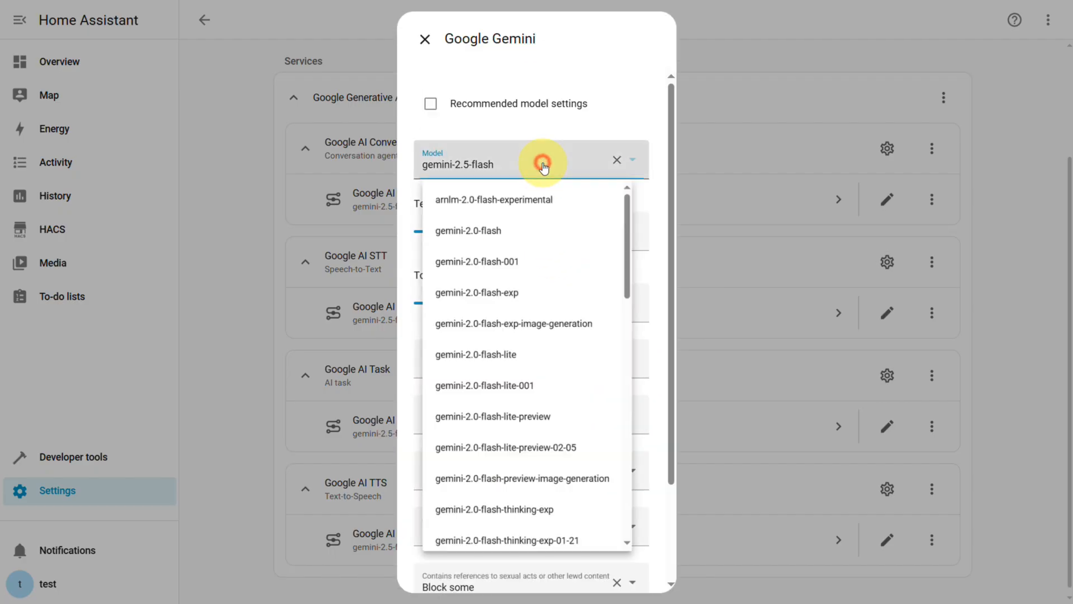
left_click(518, 414)
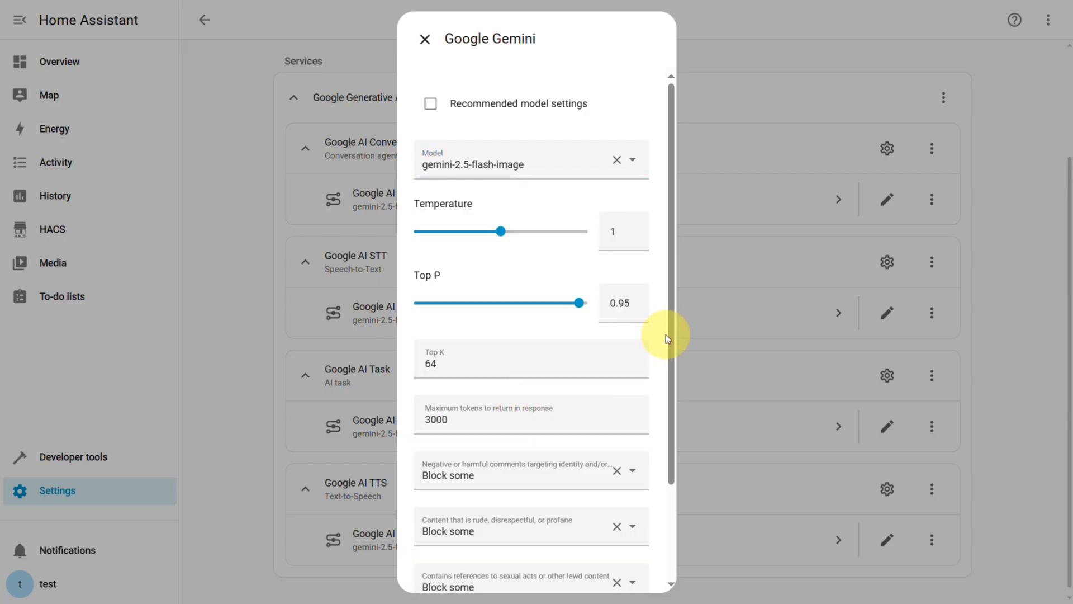
left_click_drag(668, 335, 669, 462)
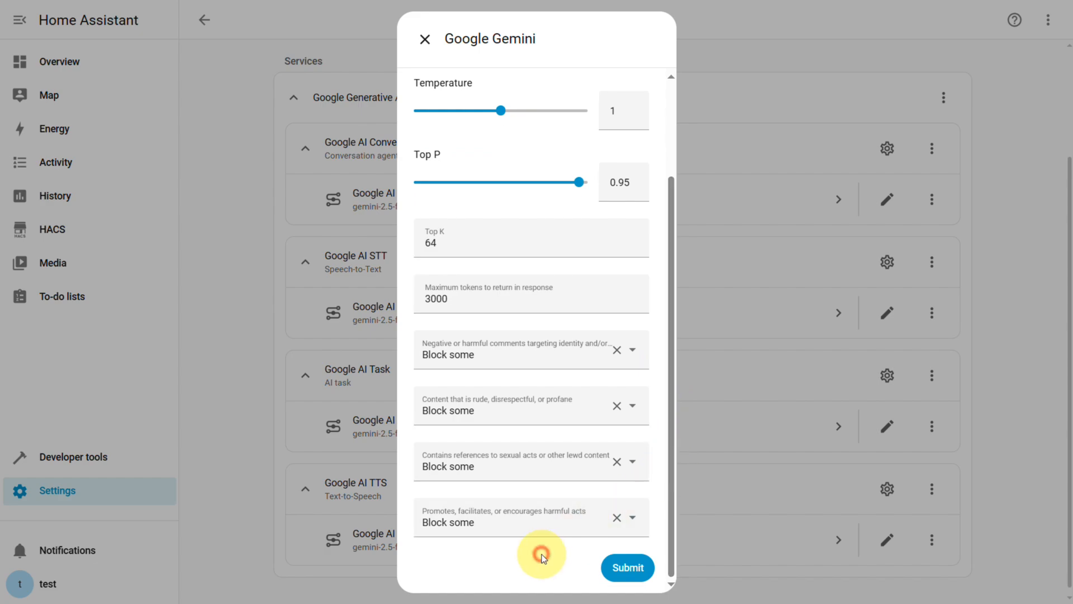
left_click(628, 567)
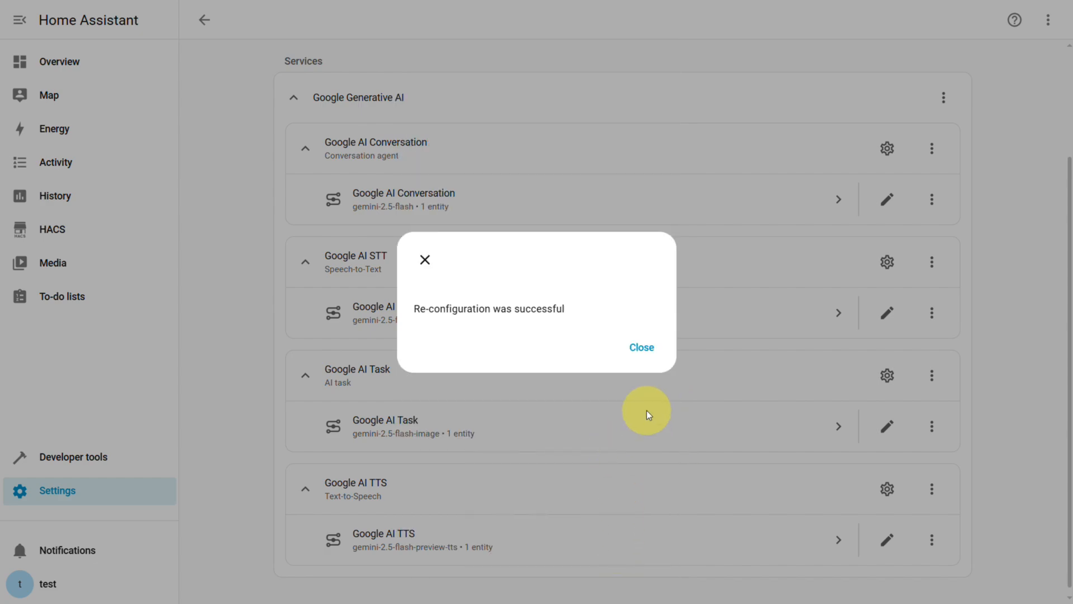
left_click(642, 347)
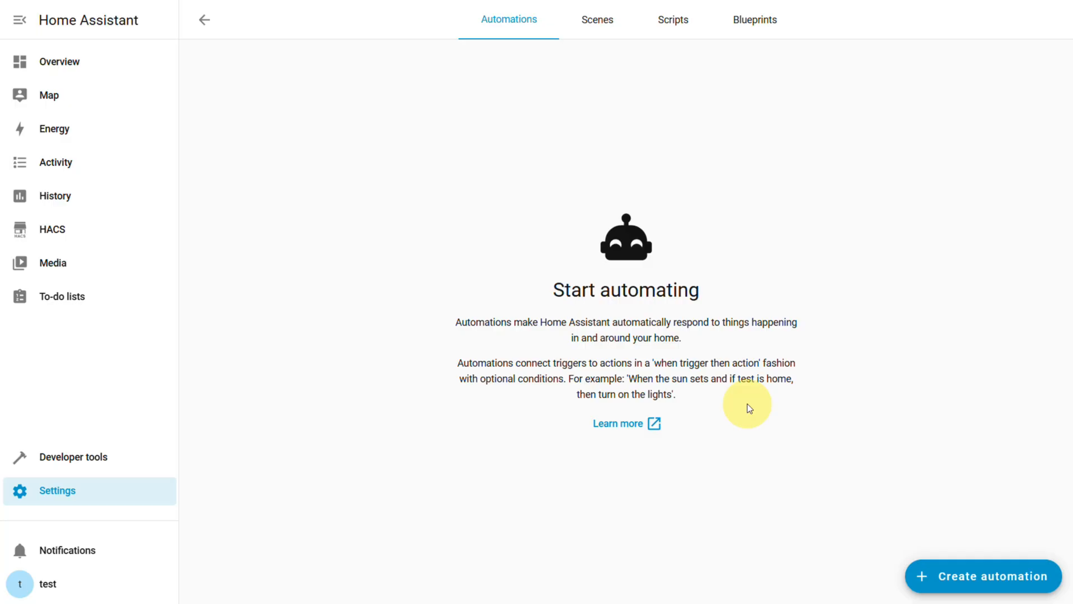
Create a new empty automation from scratch.
left_click(978, 576)
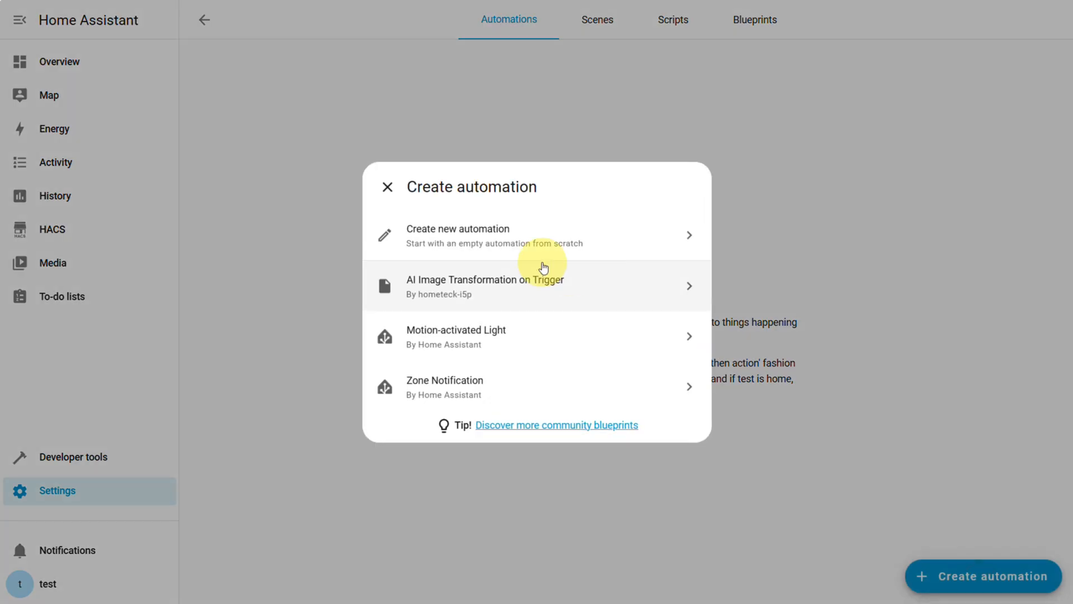
left_click(533, 250)
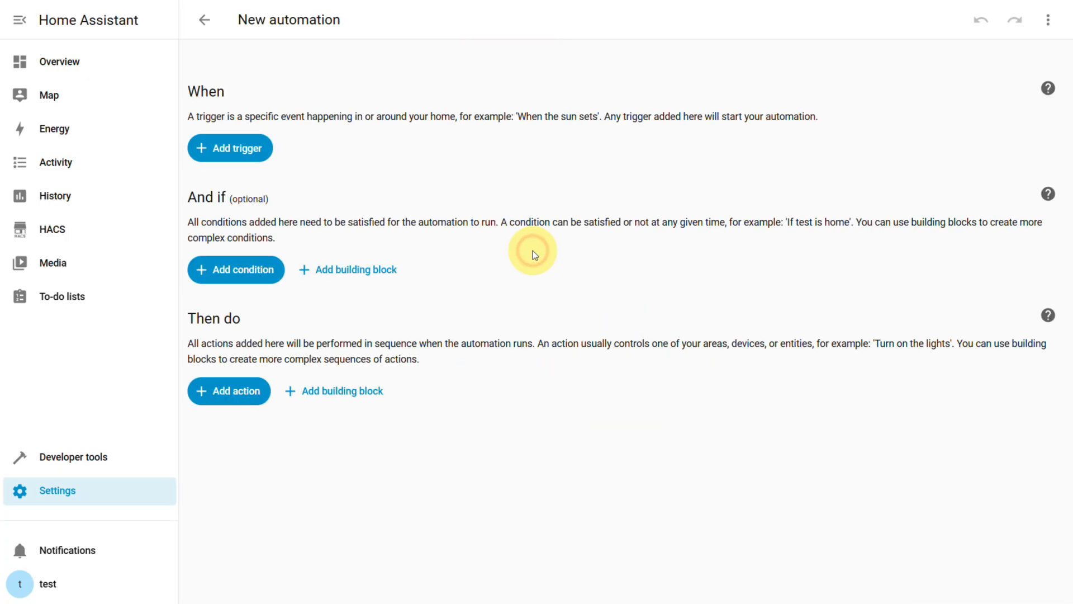
Add a state trigger for the Human Presence Sensor Occupancy Status entity.
left_click(259, 150)
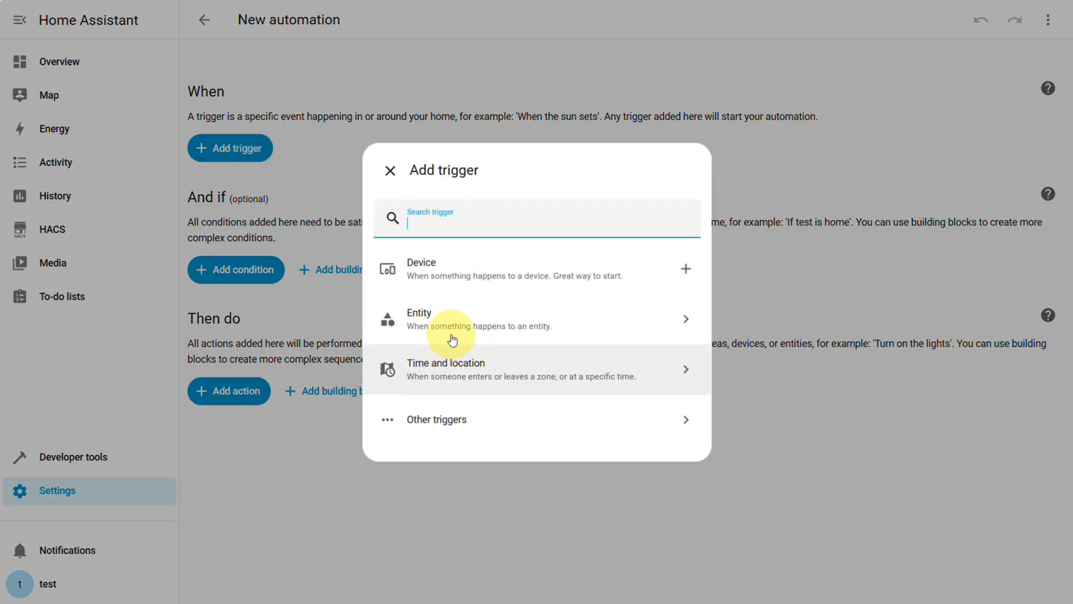
left_click(454, 325)
left_click(471, 335)
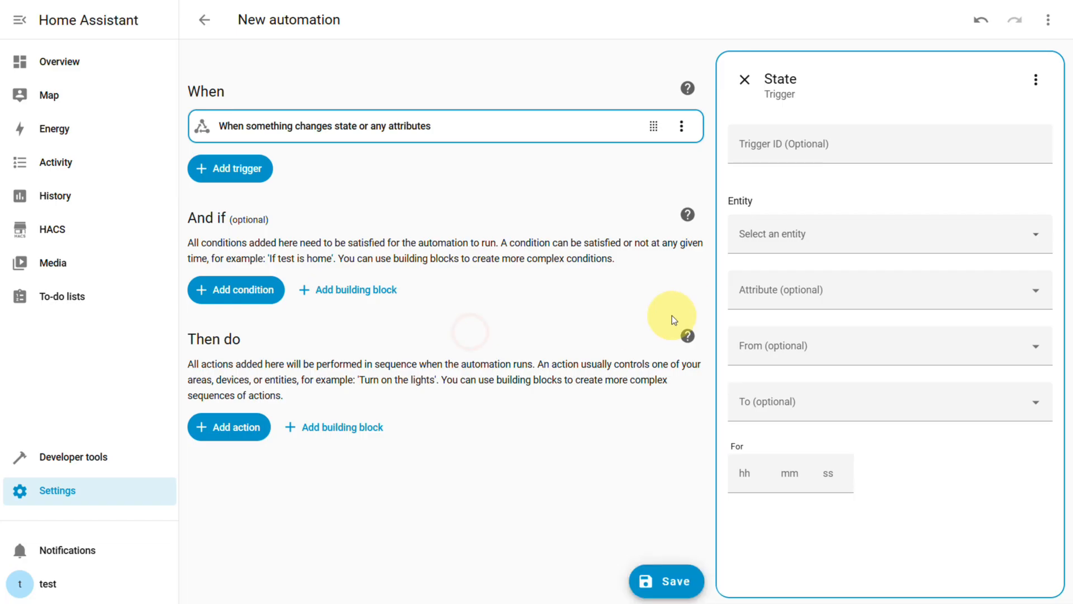
left_click(776, 233)
type("human presence sensor occupancy")
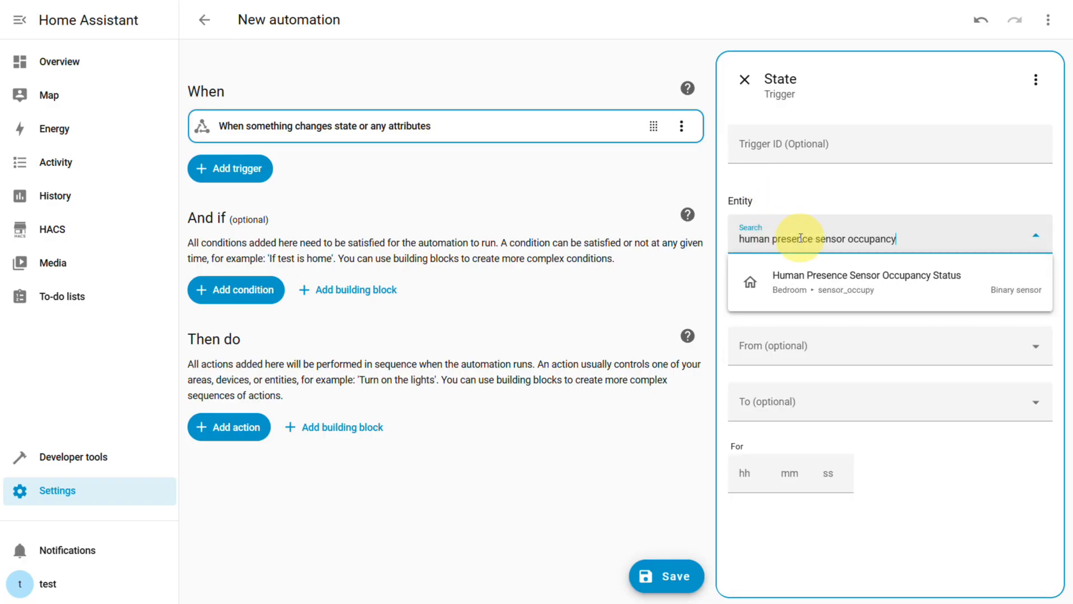
left_click(771, 280)
Set the occupancy trigger to fire when the state changes from Clear to Detected.
left_click(780, 387)
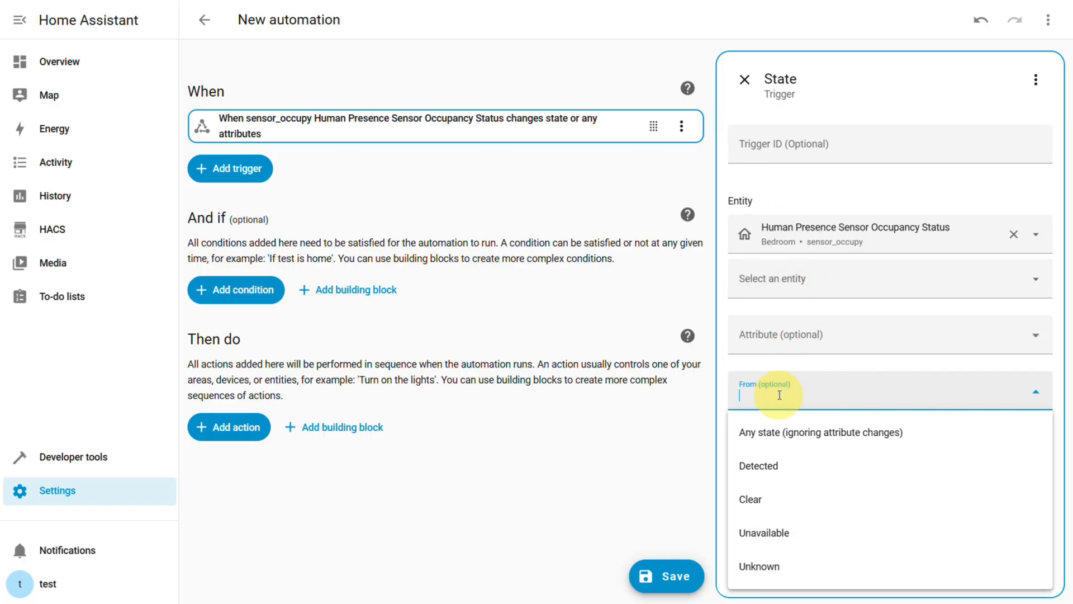
left_click(781, 498)
left_click(785, 443)
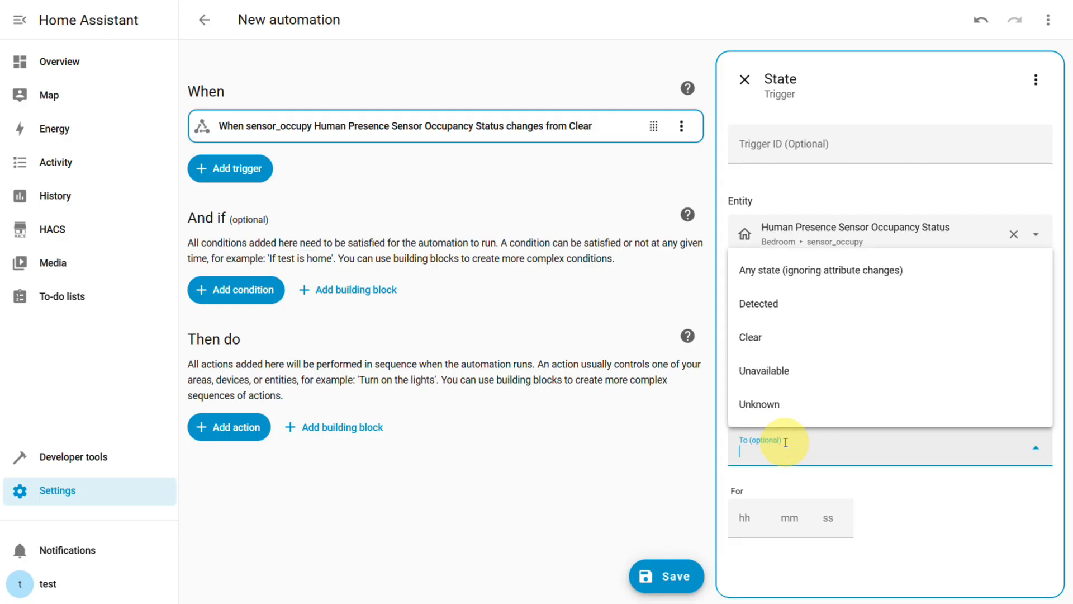
left_click(776, 314)
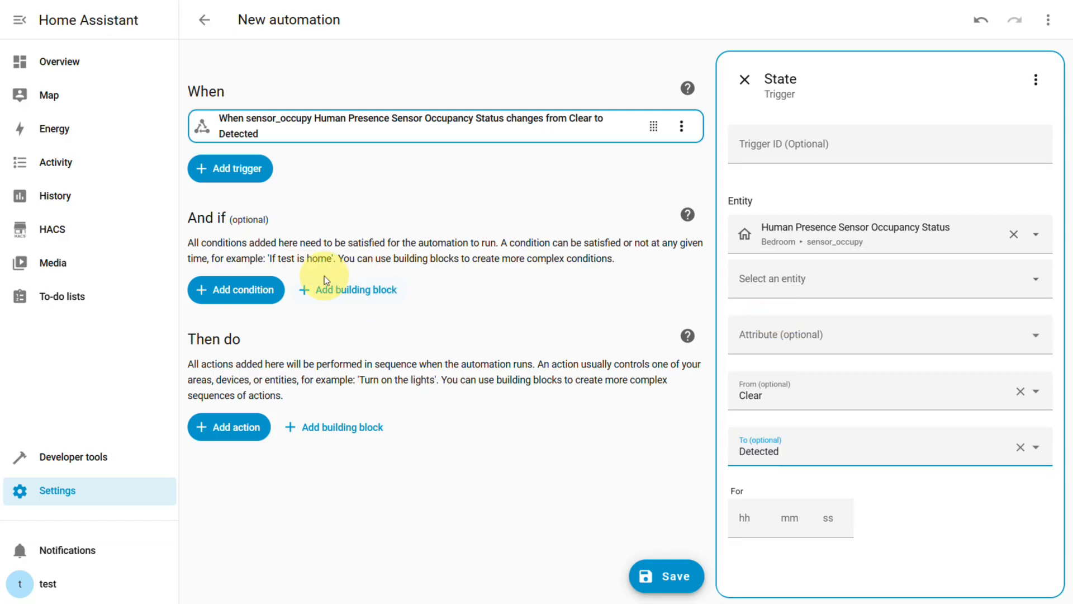
Add a camera Take snapshot action for Security Camera, with the filename /media/presence_snapshot.jpg.
left_click(227, 432)
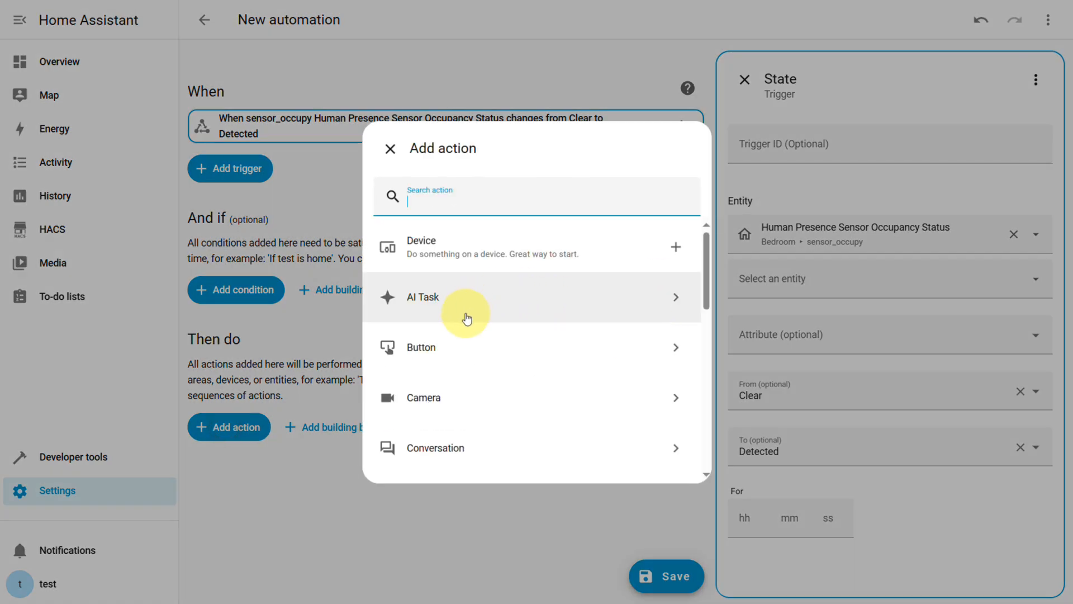
left_click(451, 406)
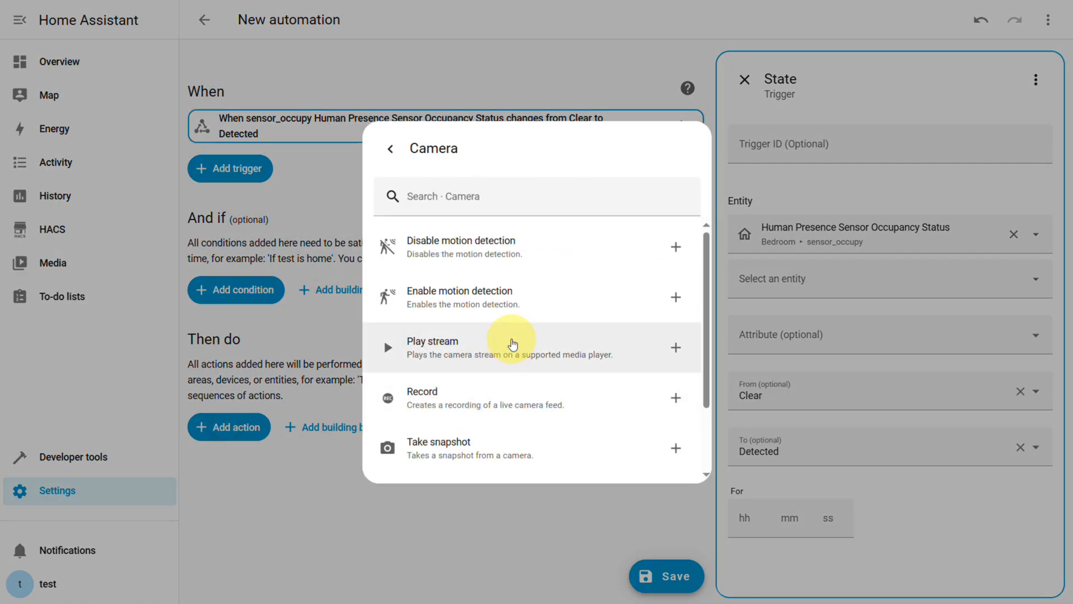
scroll(514, 339, "down", 1)
left_click(490, 391)
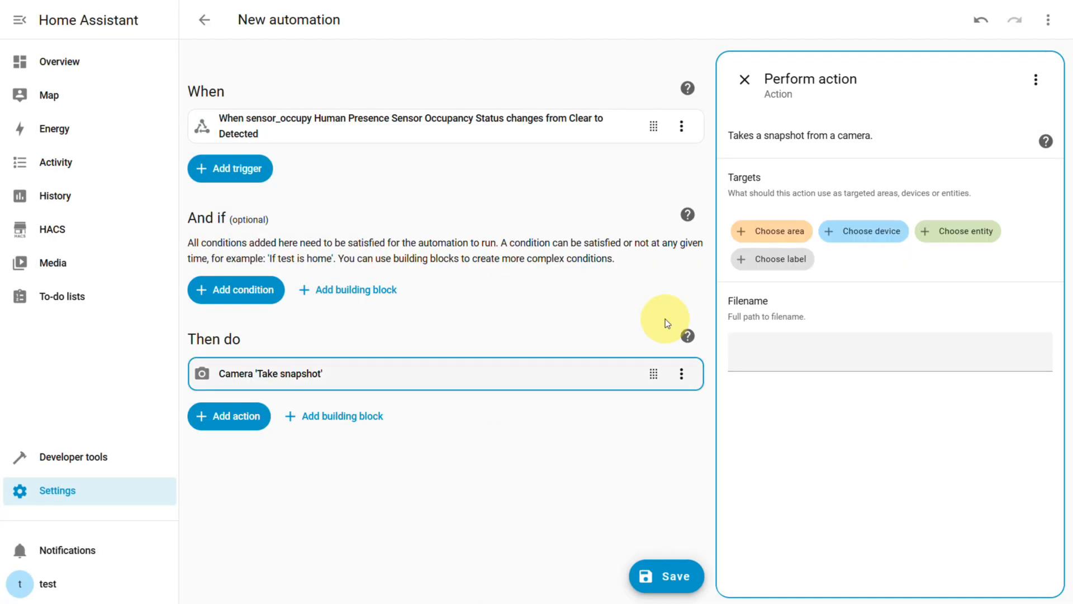
left_click(940, 231)
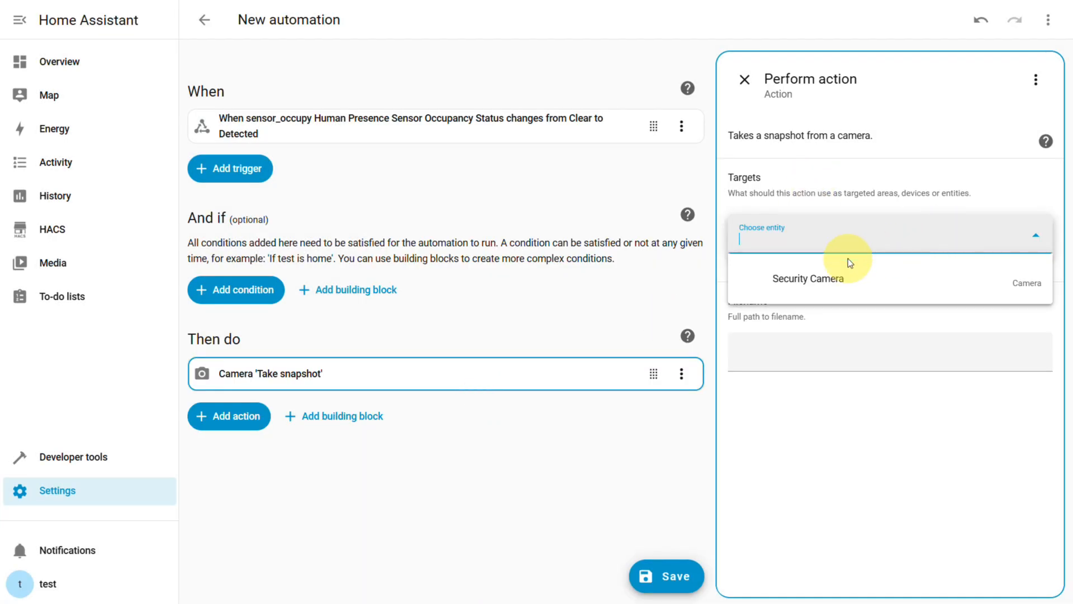
left_click(822, 279)
left_click(824, 370)
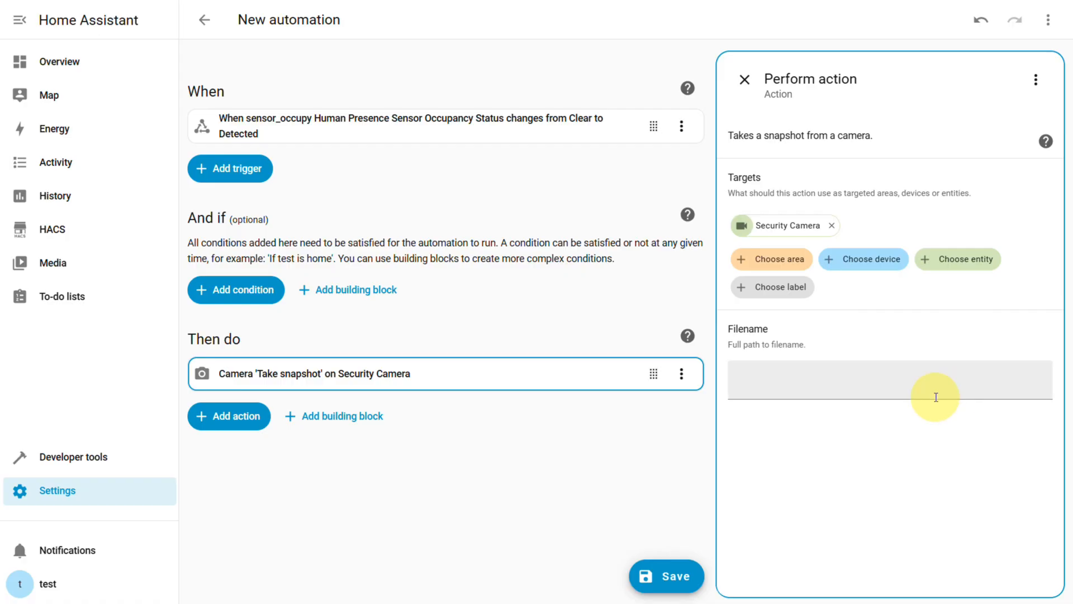
type("/media/presence_snapshot.jpg")
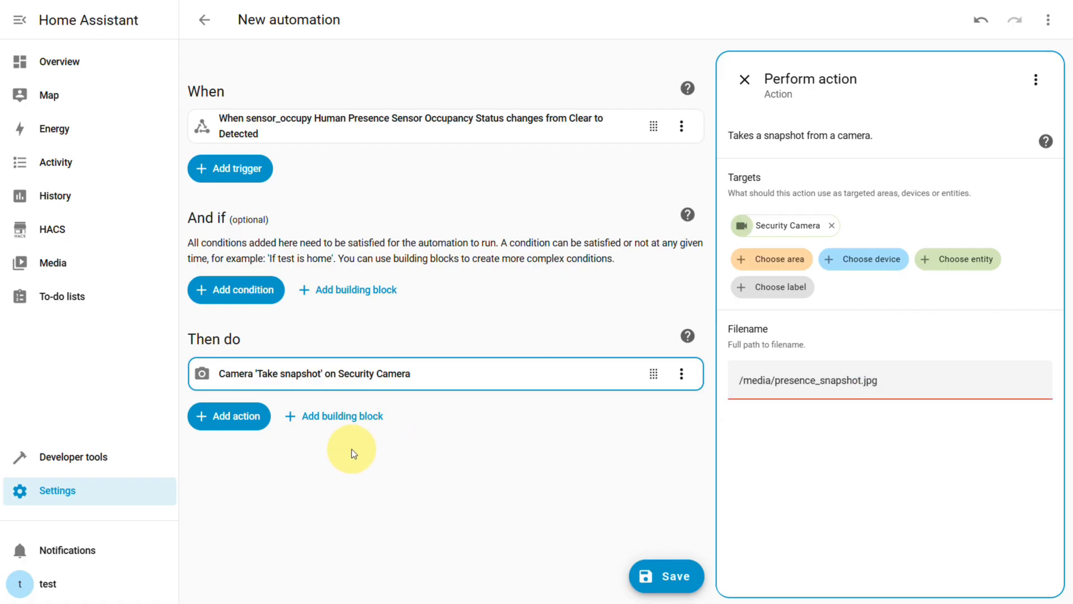
Add an AI Task Generate image action with the task name "Horror Transformation".
left_click(236, 418)
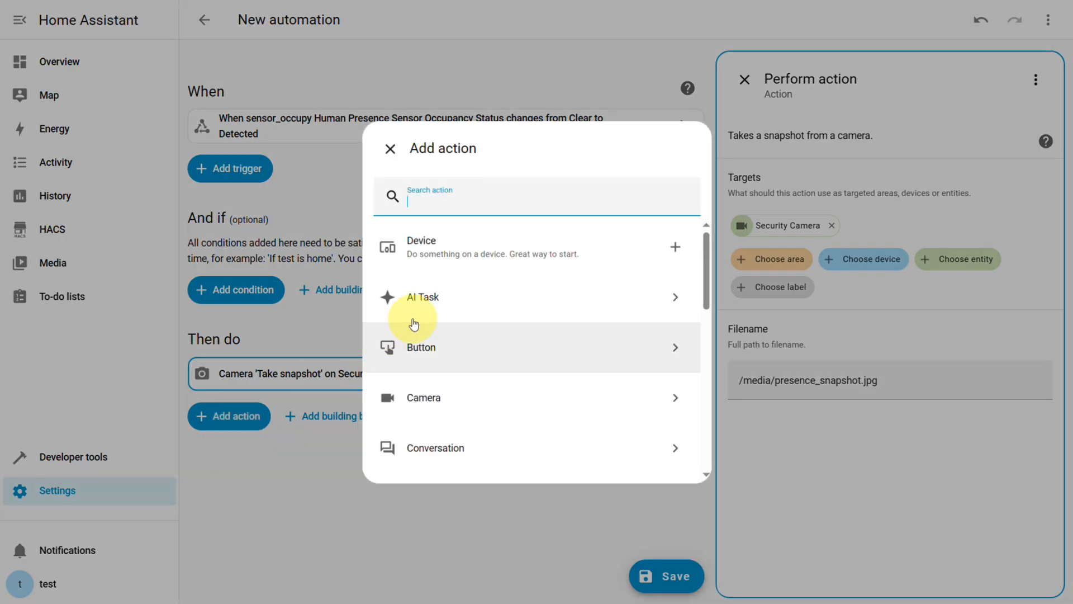
left_click(427, 299)
left_click(548, 311)
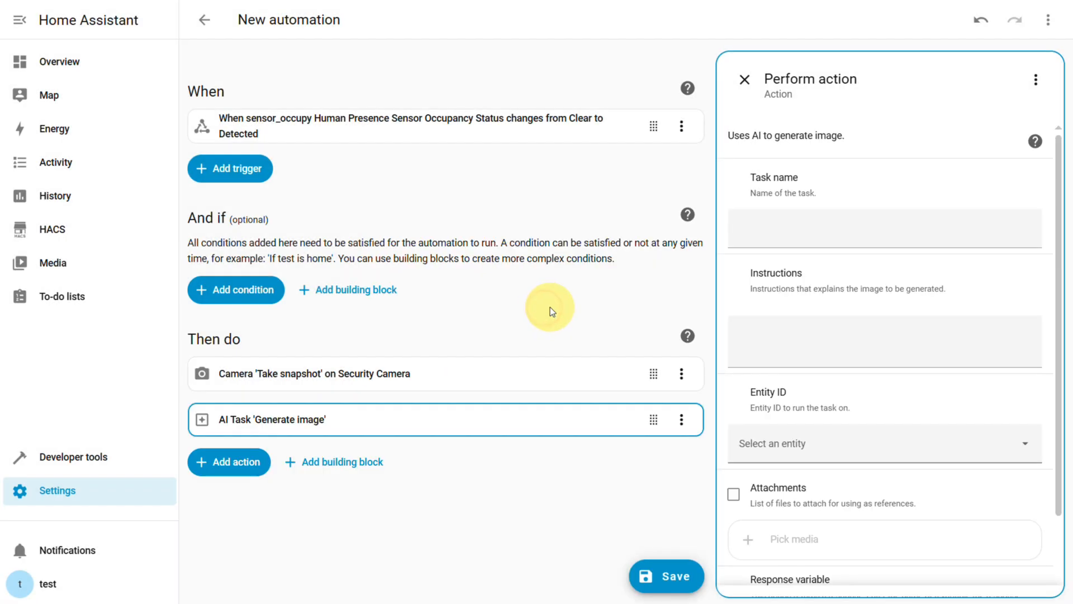
left_click(837, 244)
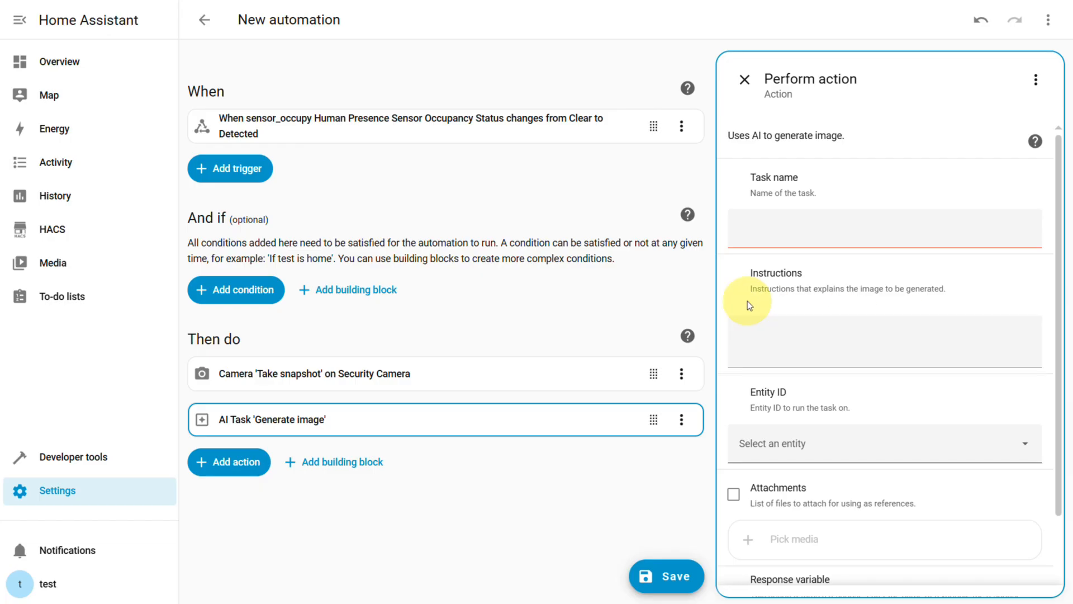
left_click(788, 233)
type("Horror Transformation")
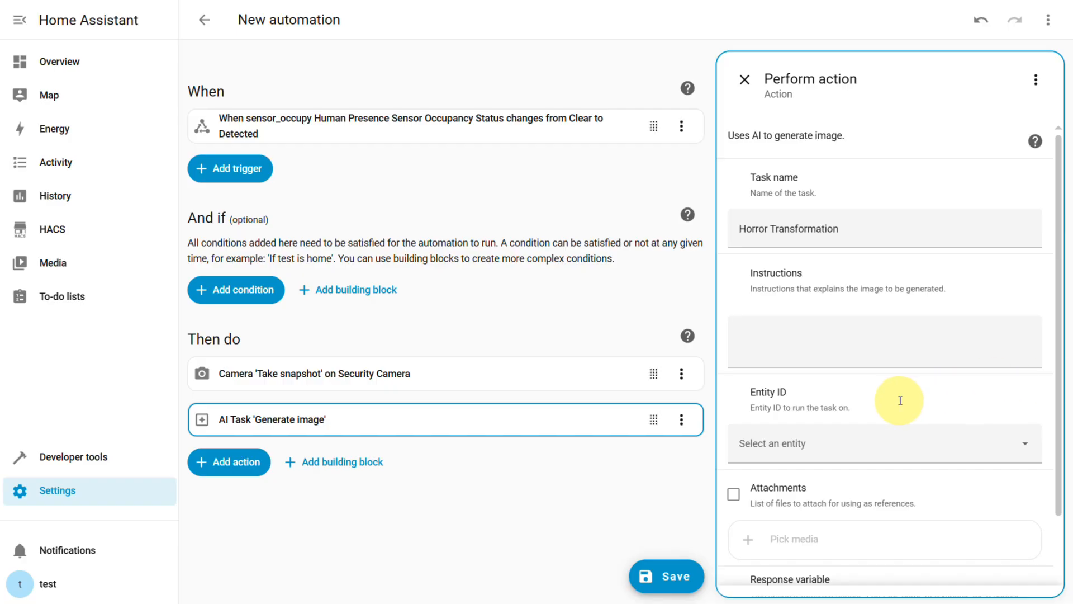
Set the image instructions to "the person with a glowing jack-o'-lantern for a head" and choose Google AI Task as the entity.
left_click(878, 342)
type("the person with a glowing jack-o'-lantern for a head")
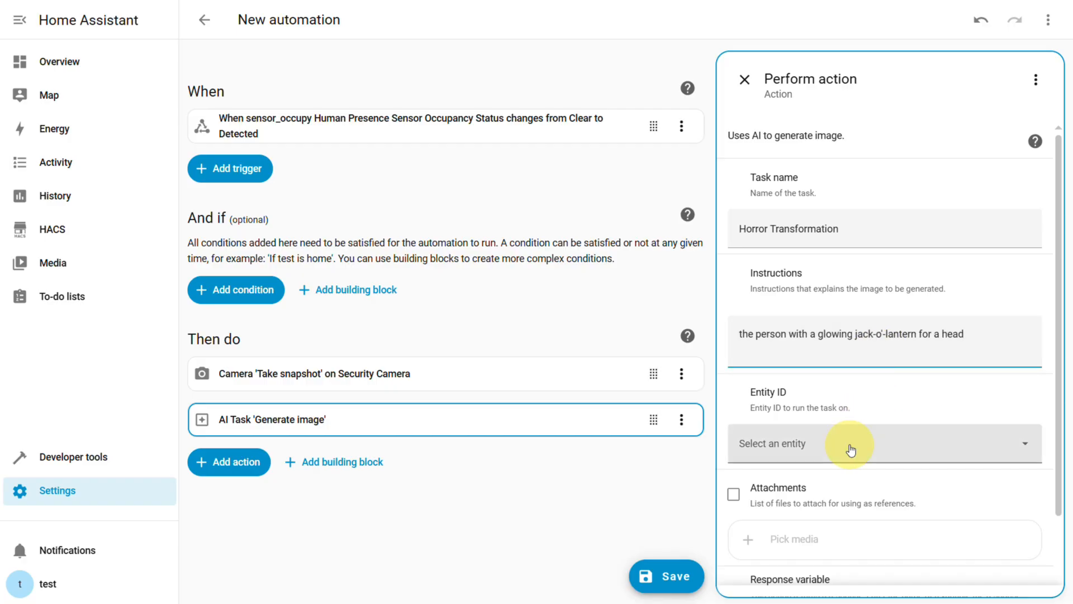
left_click(823, 438)
left_click(814, 402)
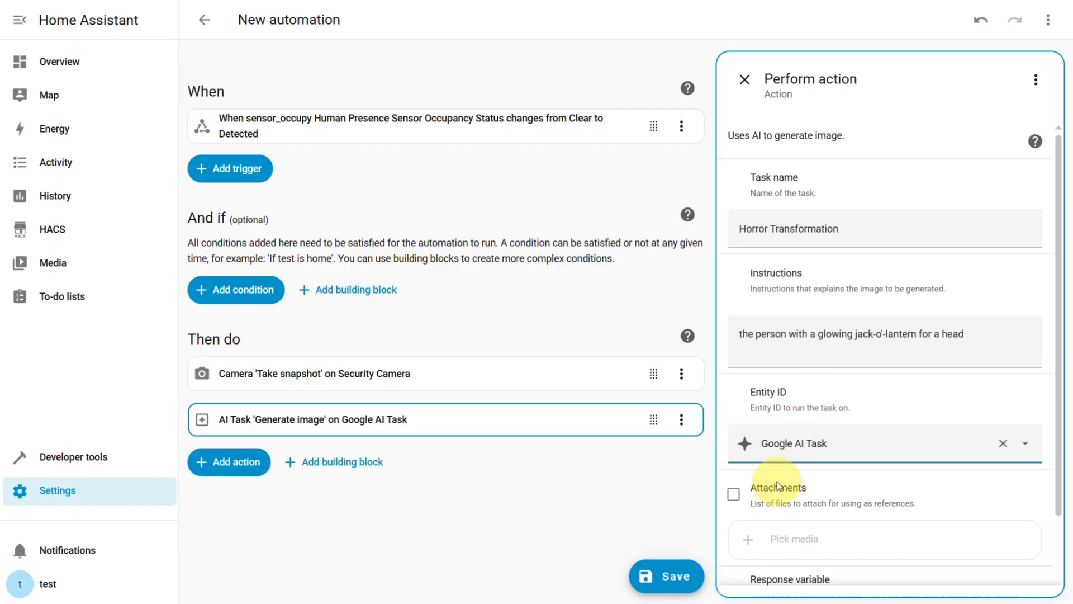
Enable attachments and manually add media-source://media_source/local/presence_snapshot.jpg with content type image/jpeg.
left_click(734, 495)
left_click(796, 539)
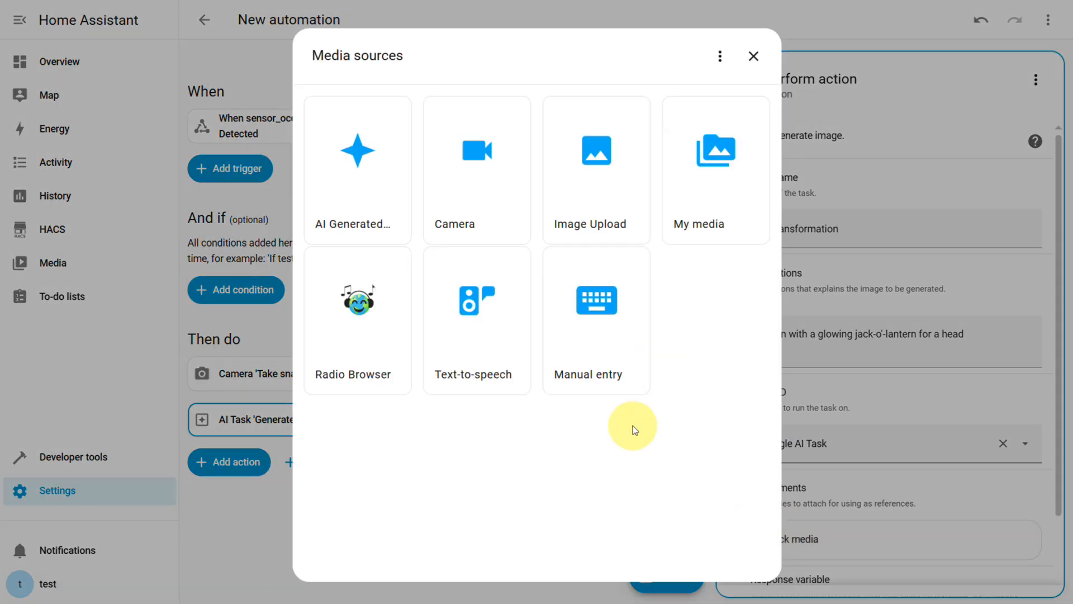
left_click(587, 306)
left_click(564, 137)
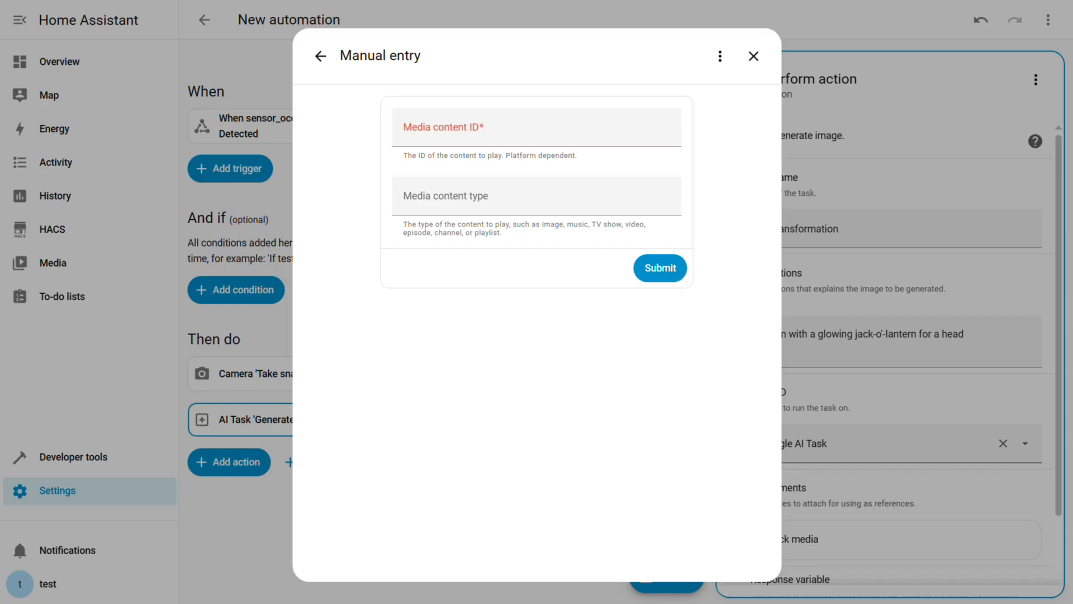
left_click(481, 140)
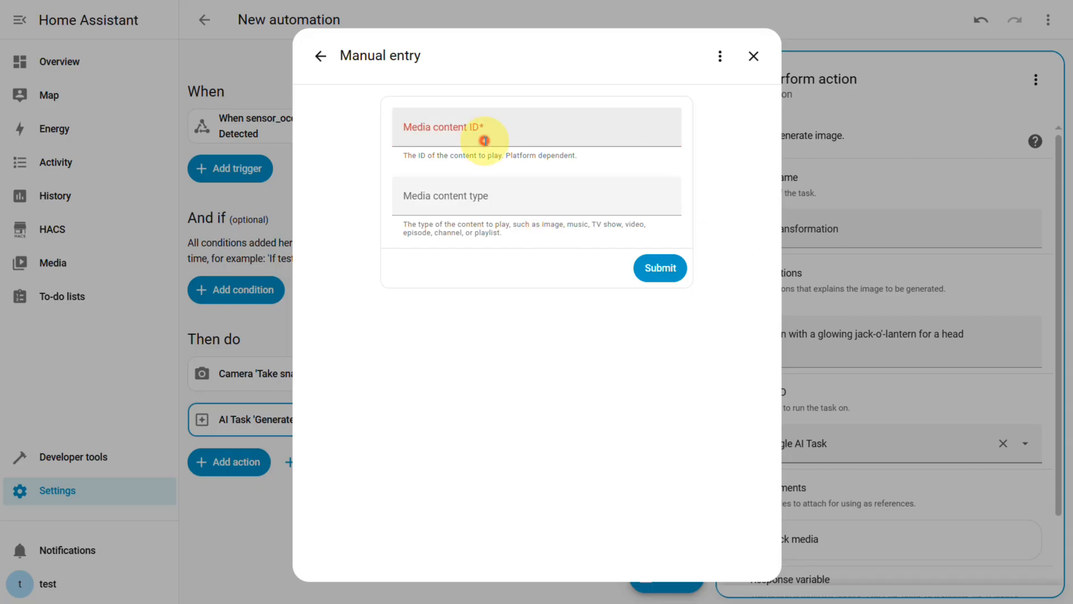
type("media-source://media_source/local/presence_snapshot.jpg")
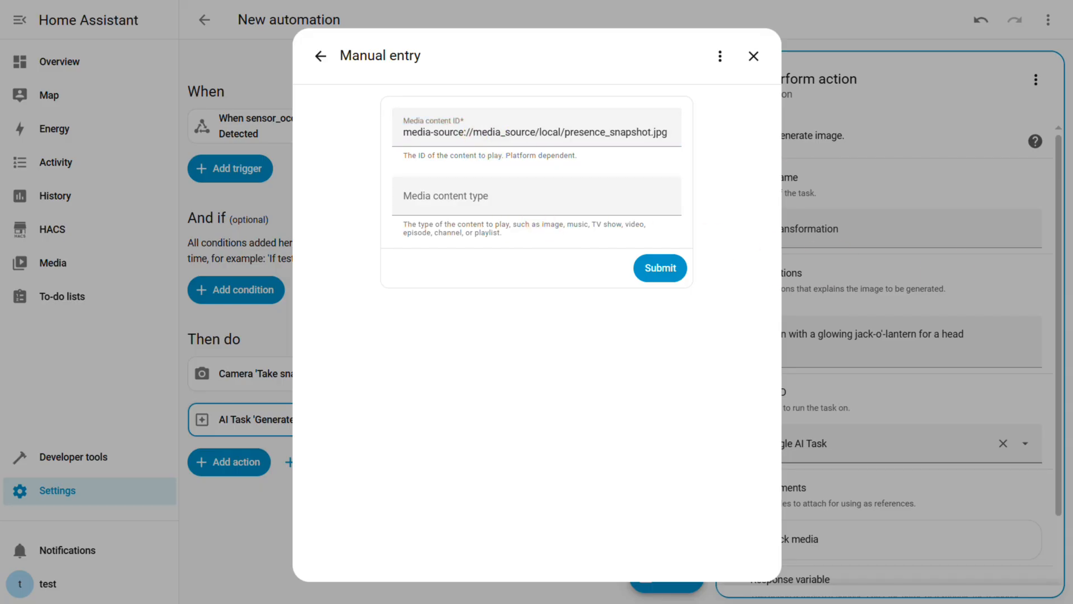
left_click(453, 207)
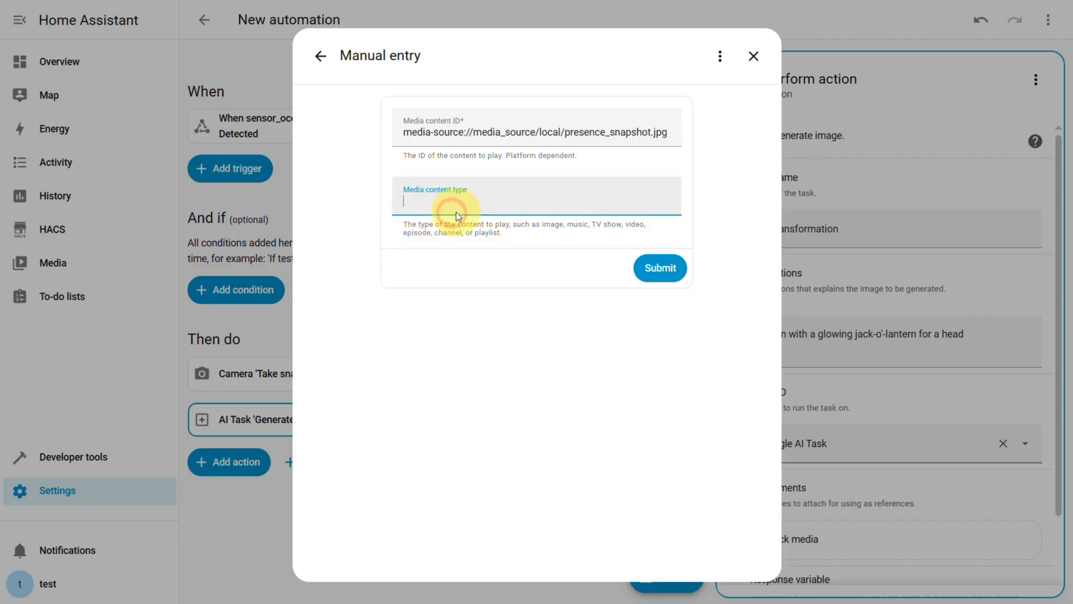
type("image/jpeg")
left_click(655, 266)
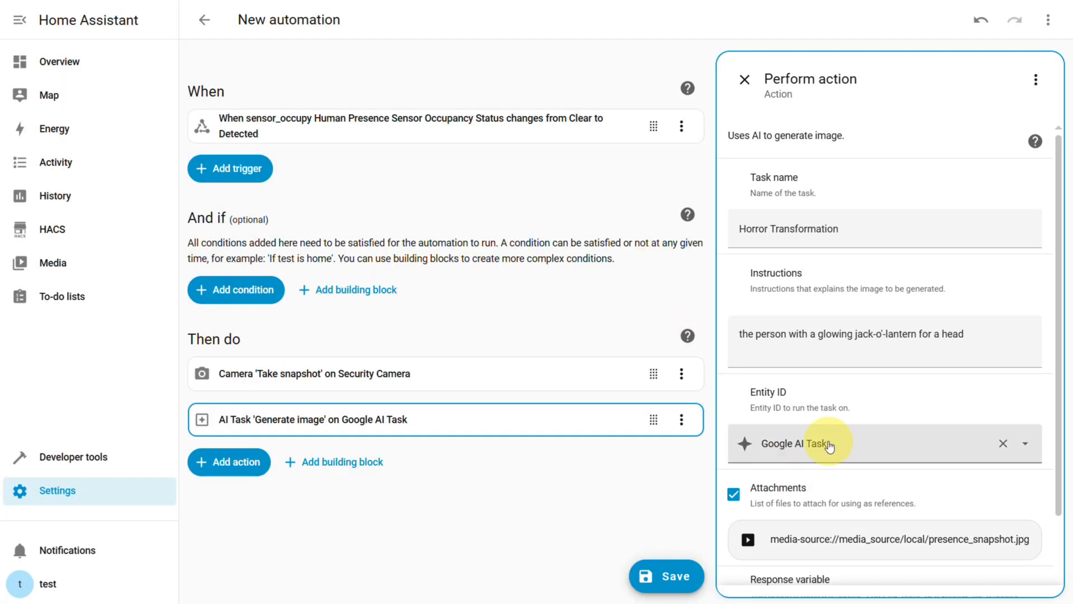
Set the Generate image action's response variable to ai_horror_image.
scroll(833, 444, "down", 2)
left_click(793, 555)
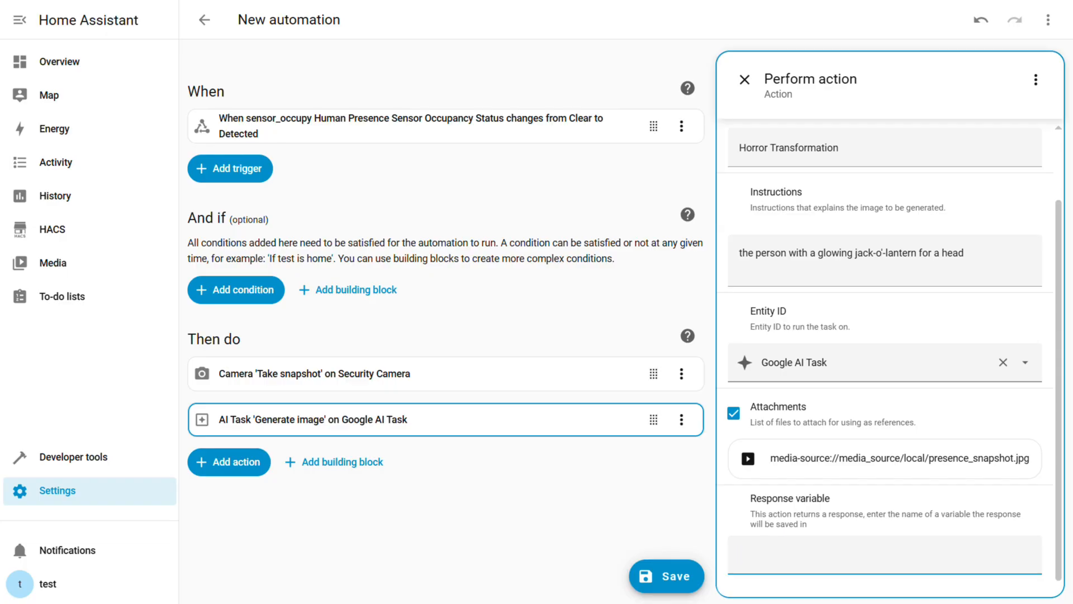
key("alt+Tab")
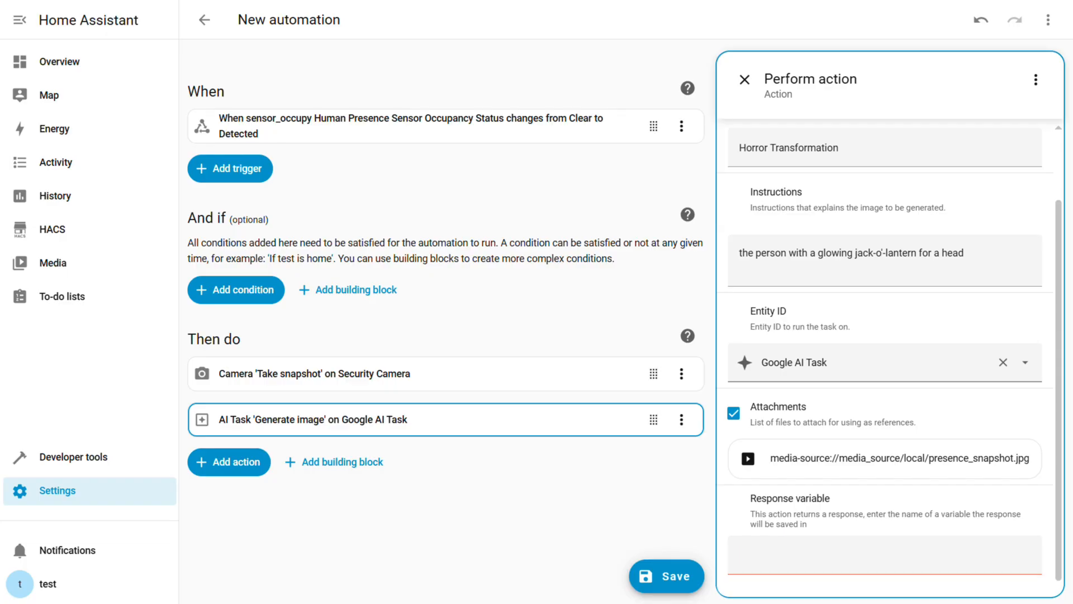
left_click(858, 555)
type("ai_horror_image")
left_click(547, 508)
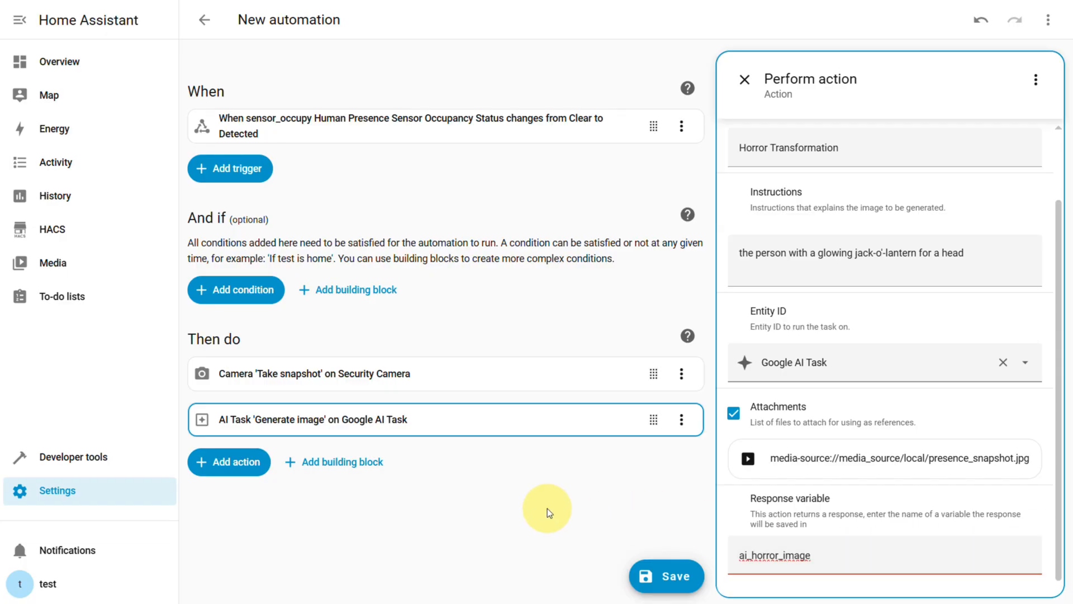
Add a notification action via mobile_app_honor with the message "Something was captured in the snapshot.".
left_click(218, 462)
scroll(493, 364, "down", 4)
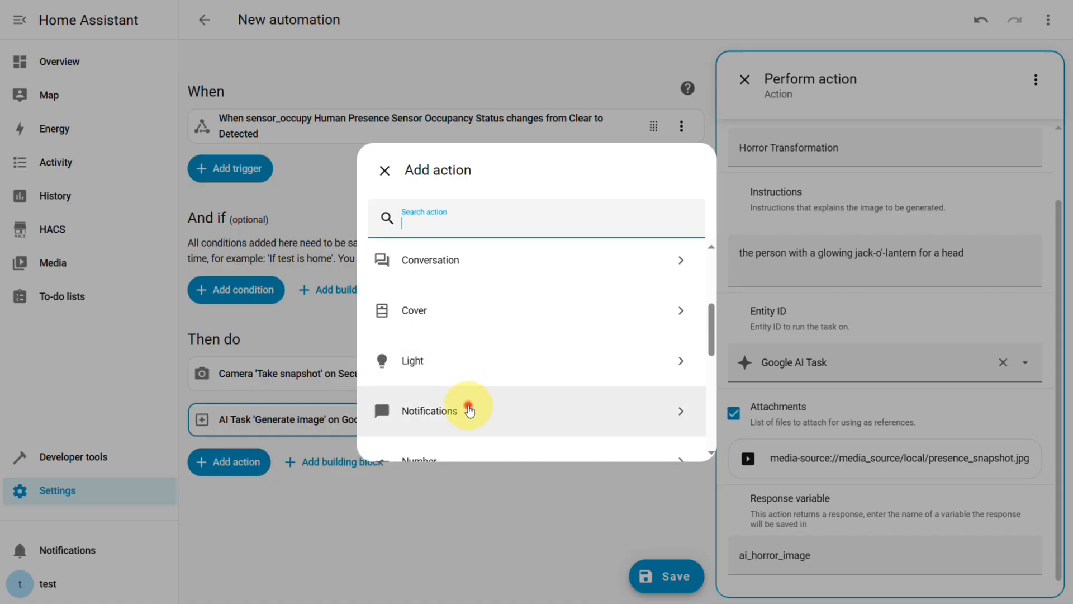
left_click(470, 409)
left_click(568, 373)
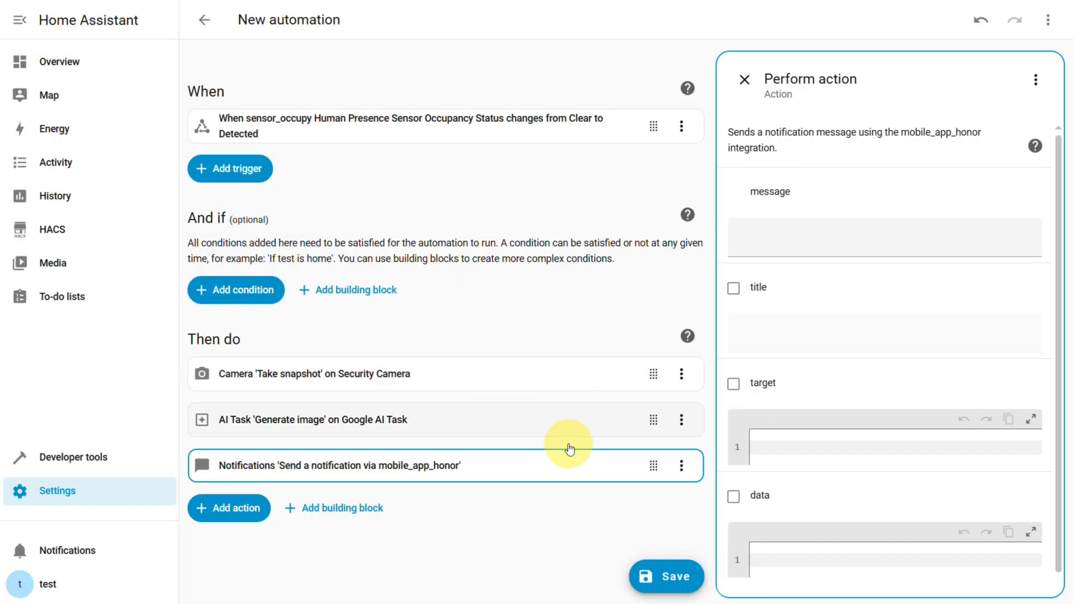
left_click(860, 239)
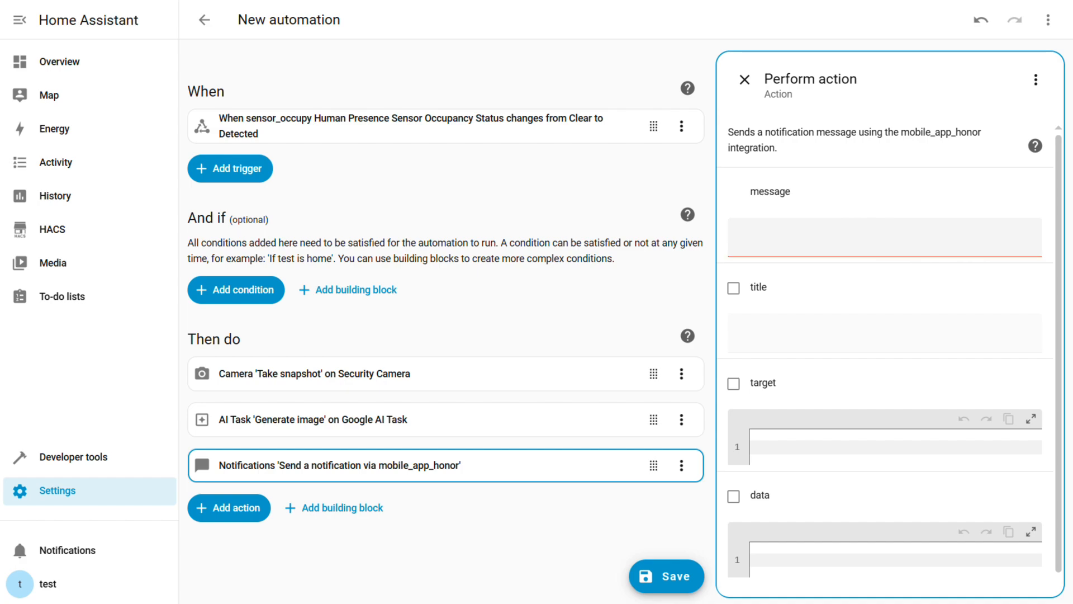
left_click(854, 242)
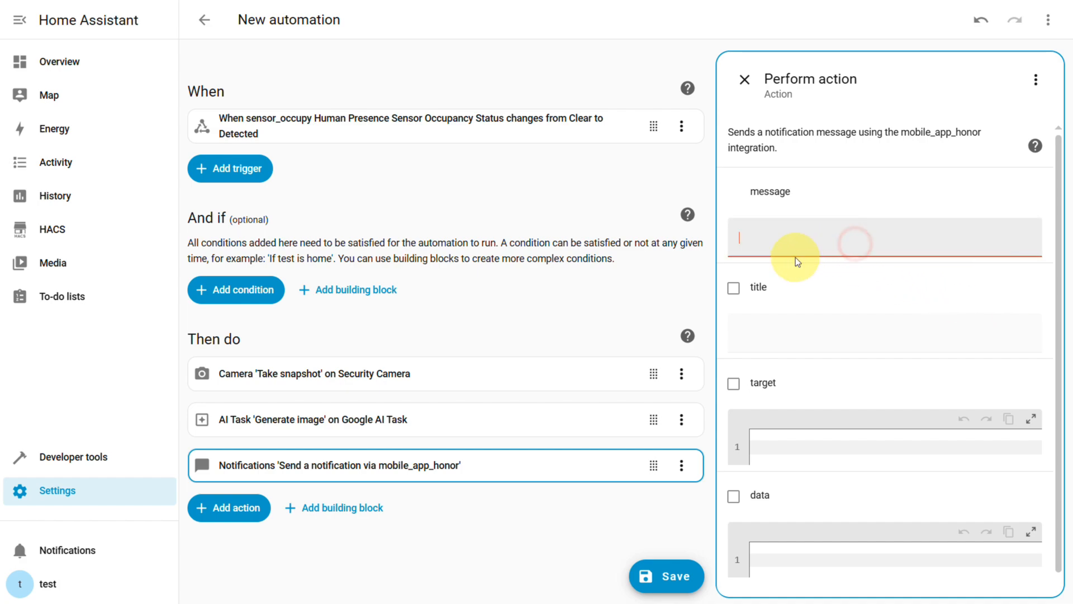
type("Something was captured in the snapshot.")
Enable the notification title and set it to "Person Detected".
left_click(734, 290)
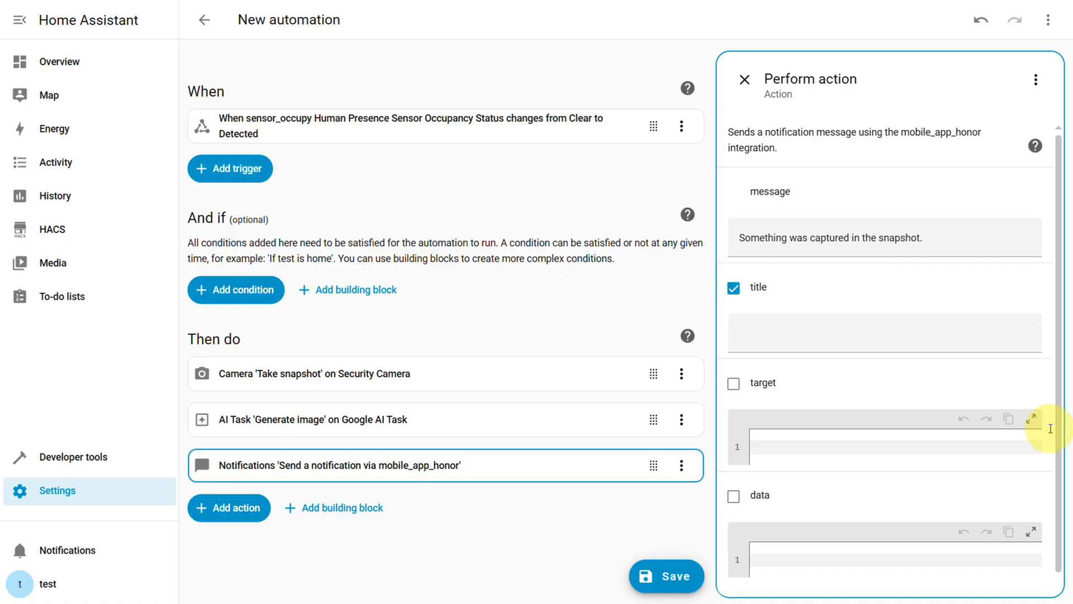
left_click(732, 340)
type("Person Detected")
Enable the notification data and enter the lines tag: horror-vision and image: "{{ ai_horror_image.url }}".
scroll(866, 392, "down", 1)
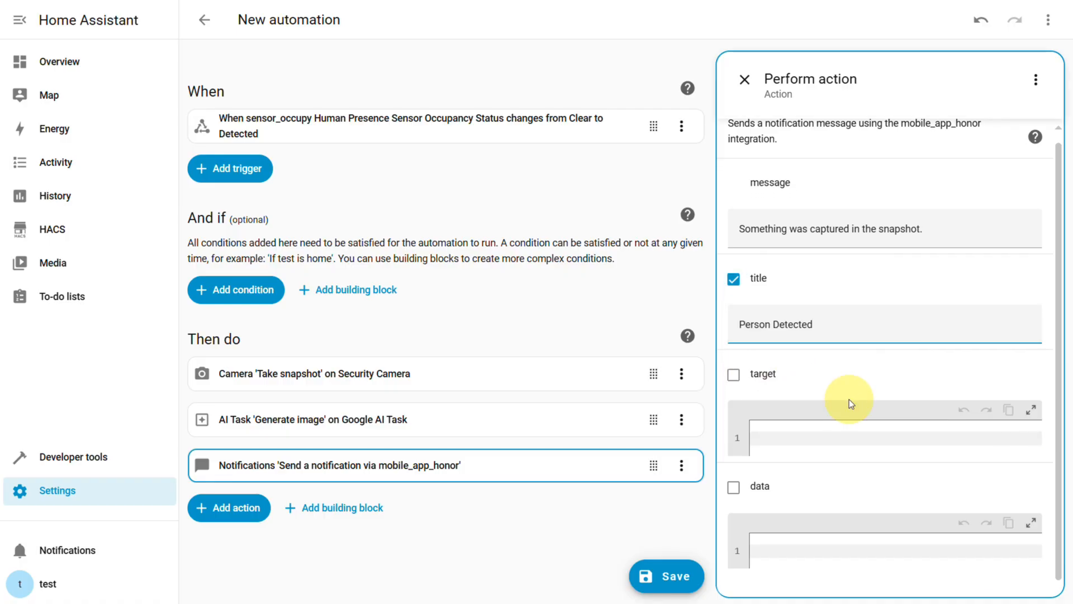
left_click(733, 487)
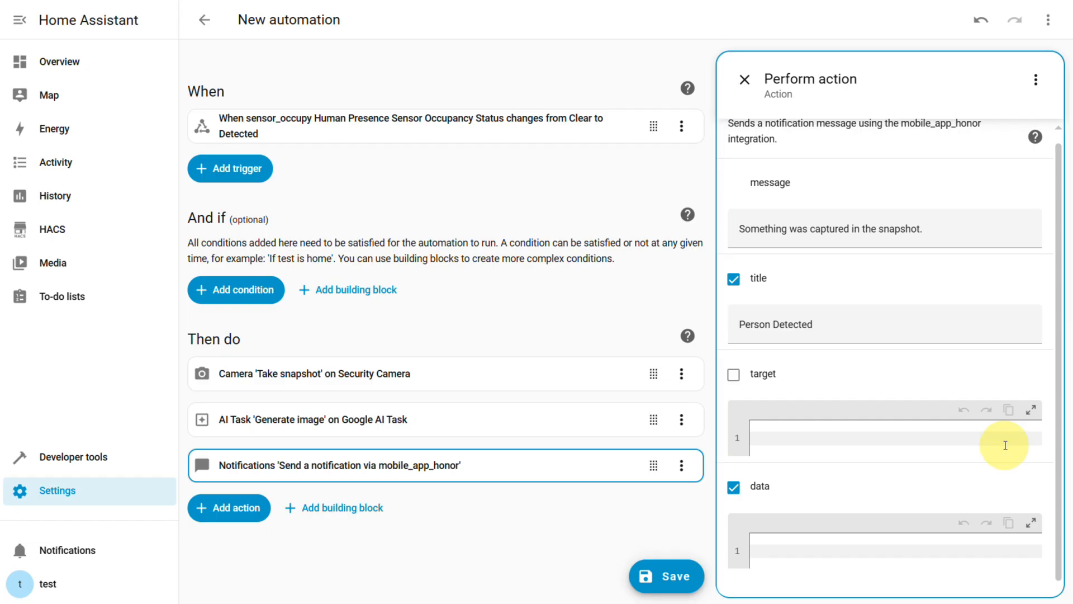
left_click(795, 552)
type("tag: honor-vision image: \"{{ ai_honor_image.url }}\"")
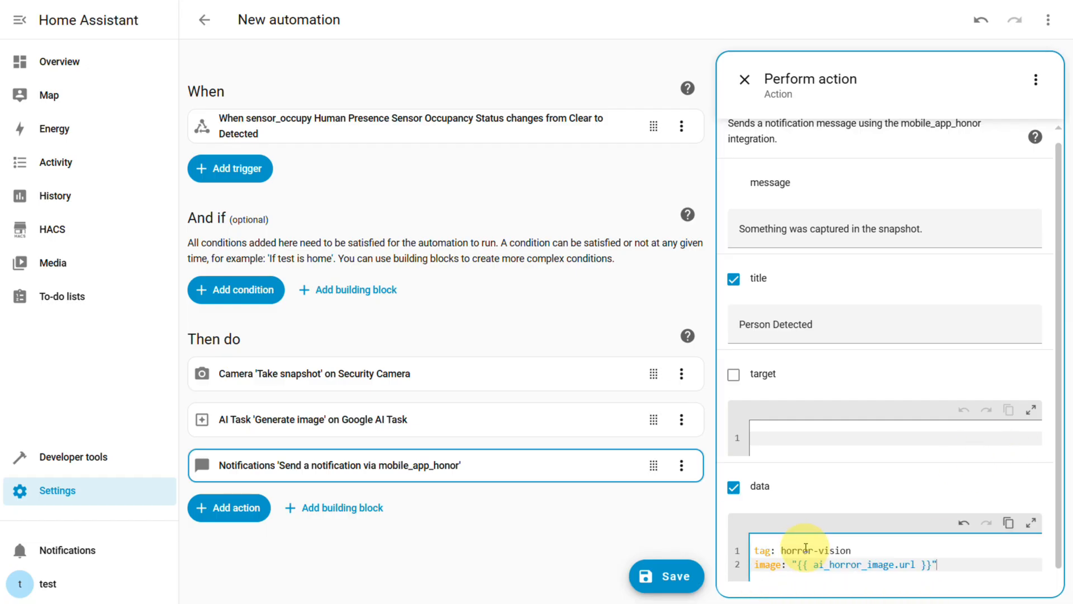
Save the automation as "Generate Horror Image" and return to the automations list.
left_click(680, 576)
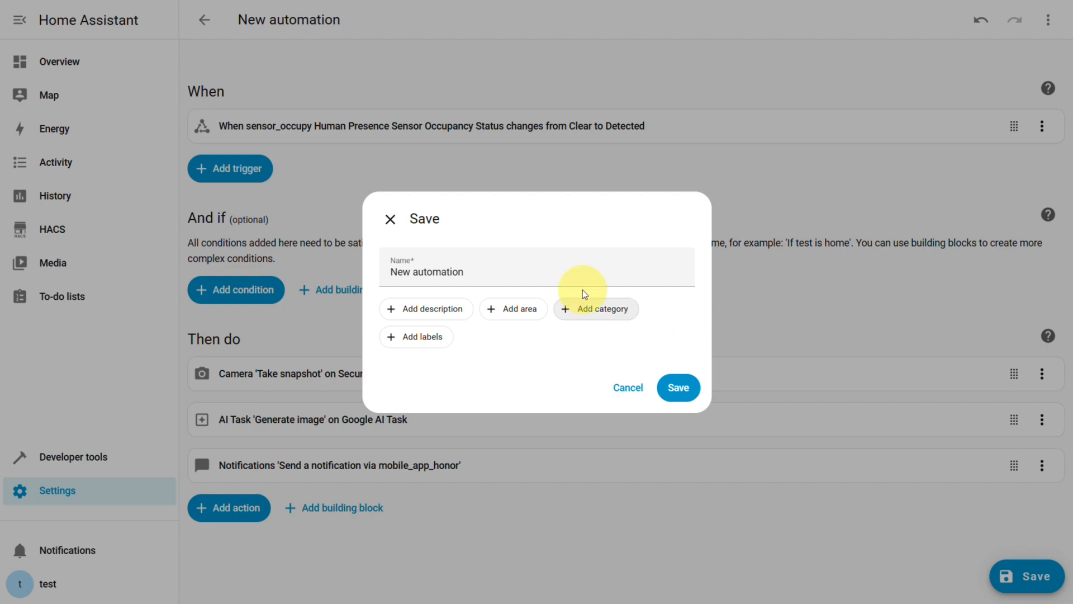
left_click_drag(499, 269, 368, 273)
type("Generate Horror Image")
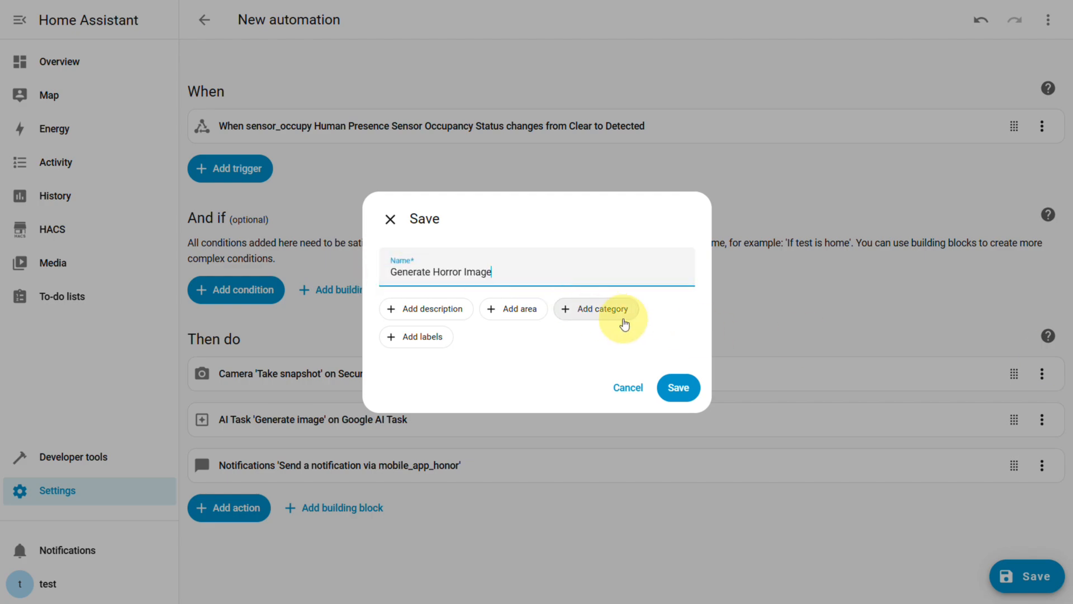
left_click(665, 385)
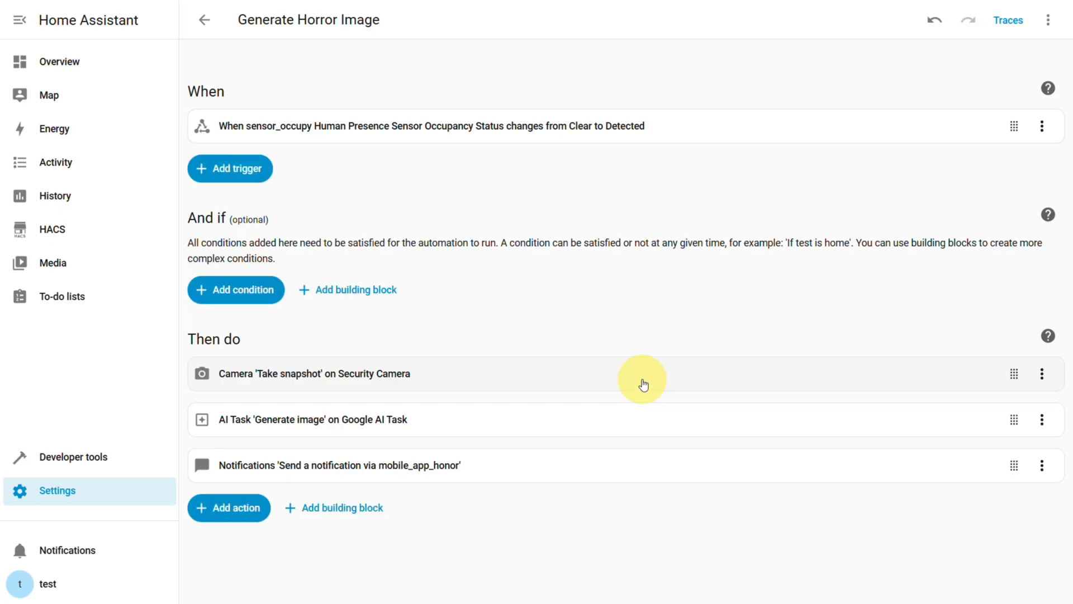
left_click(206, 20)
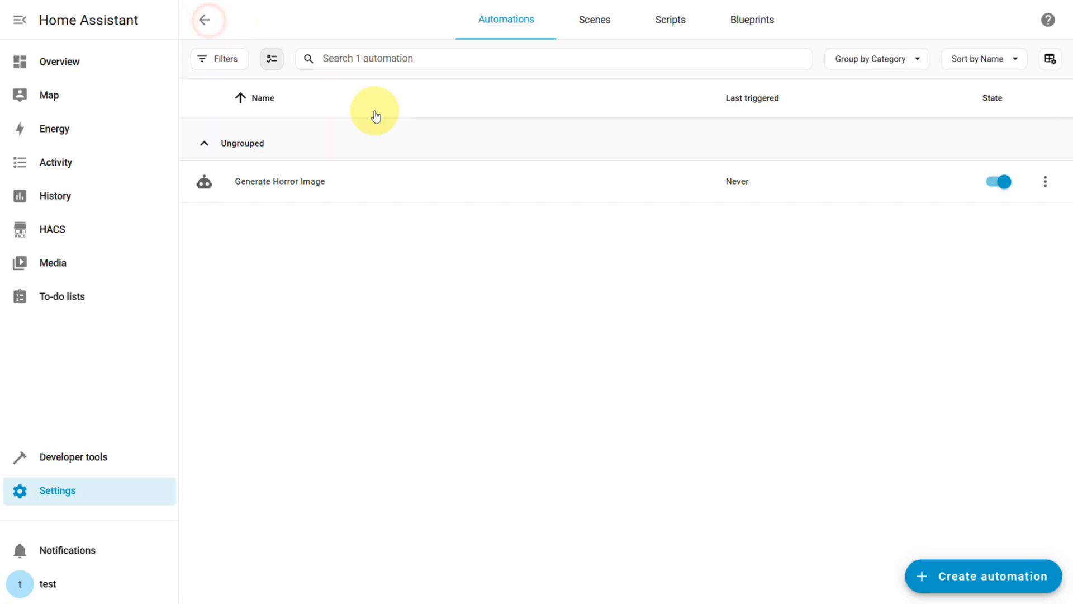